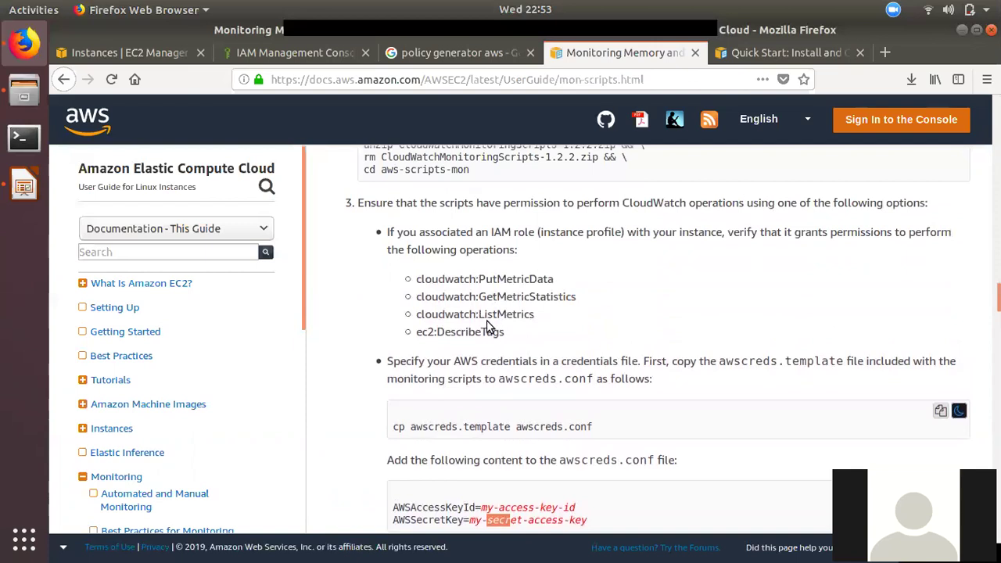
Step: Open the AWS Policy Generator page from the "policy generator aws" search results
click(311, 52)
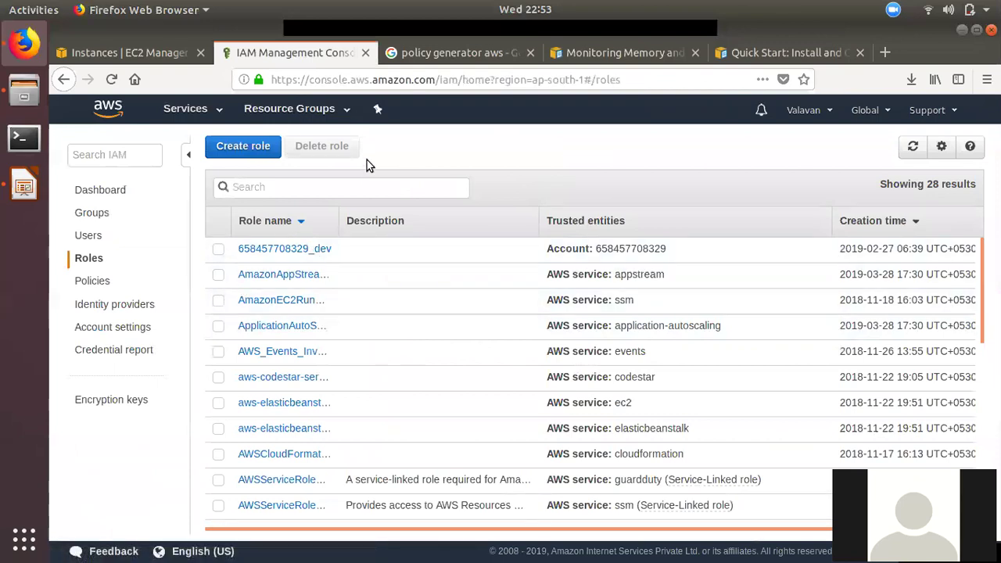
click(453, 52)
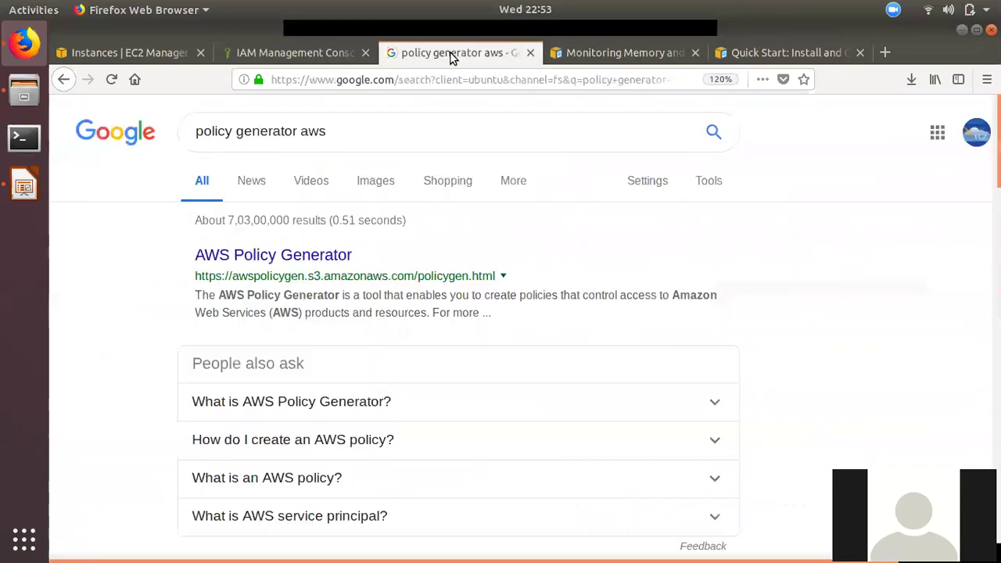
click(280, 52)
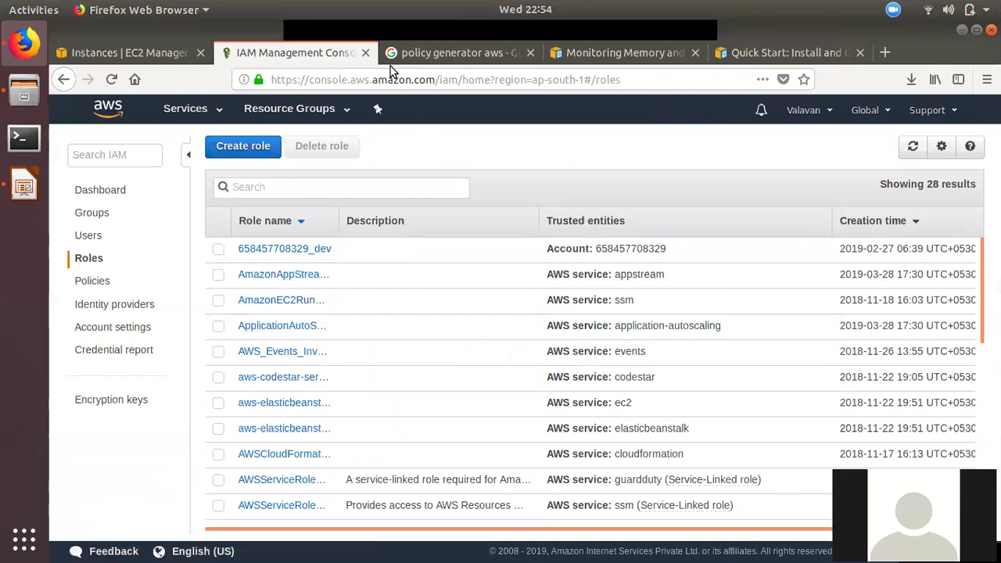
click(436, 52)
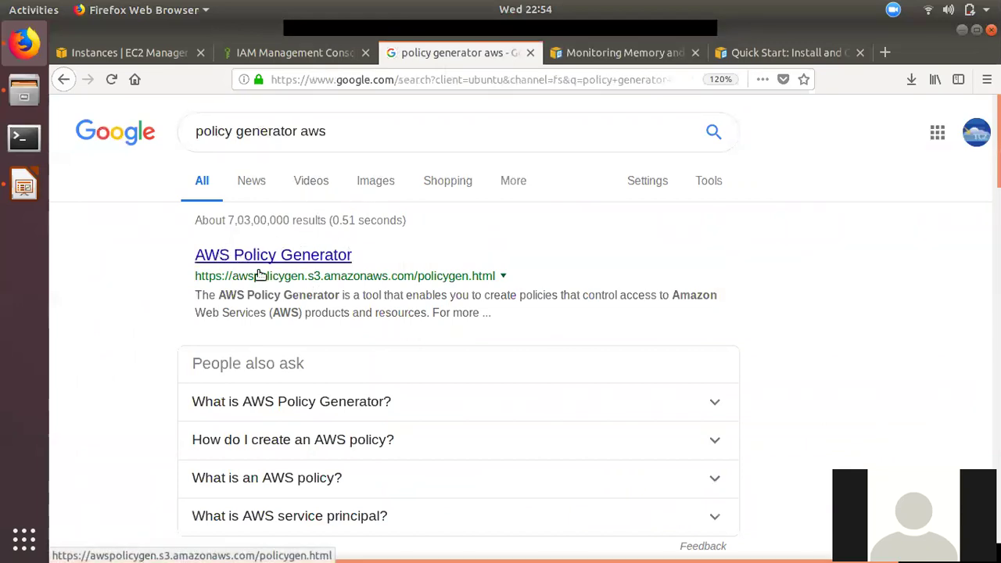
click(335, 258)
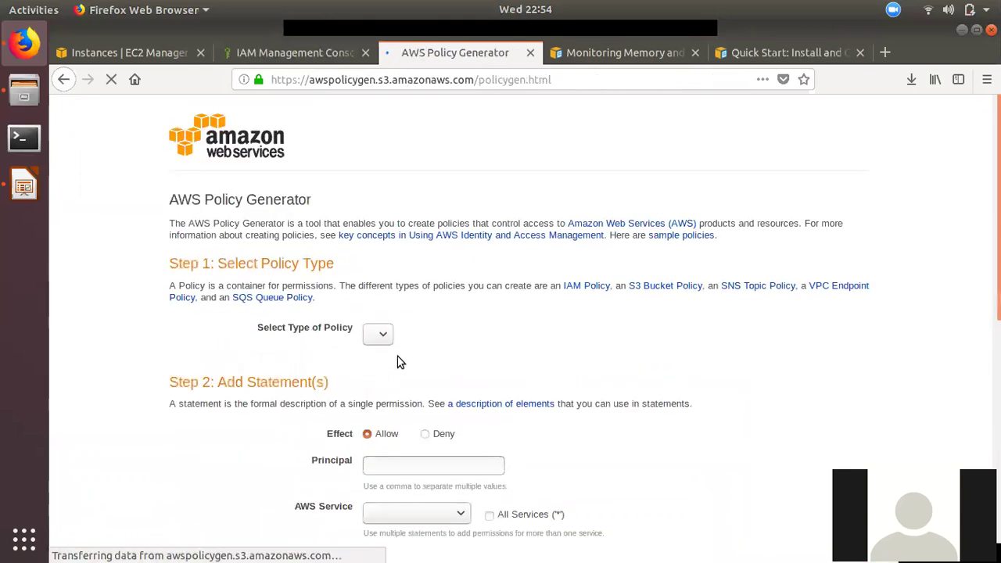
Step: Set the policy type to IAM Policy
scroll(402, 351, down, 4)
click(398, 173)
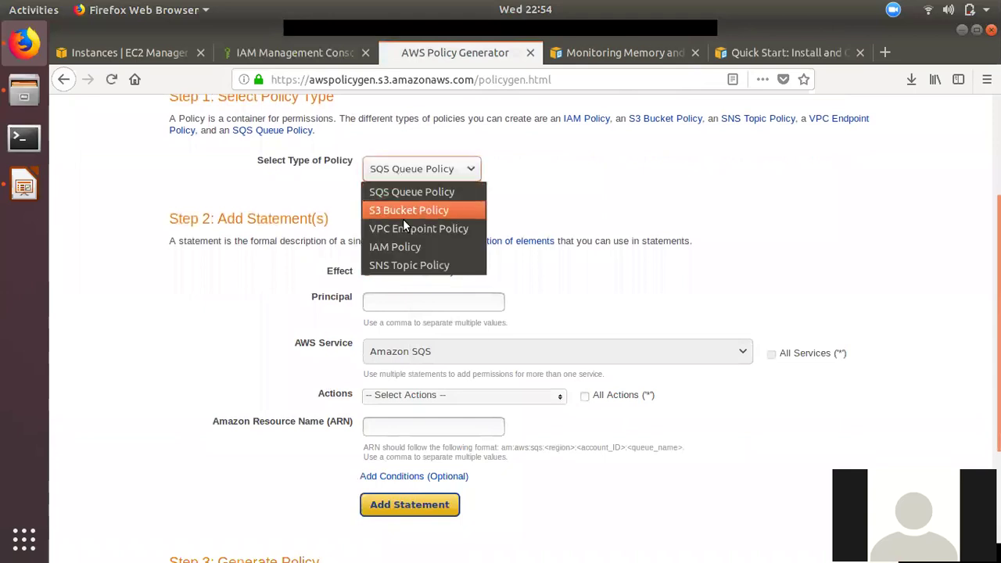
click(410, 247)
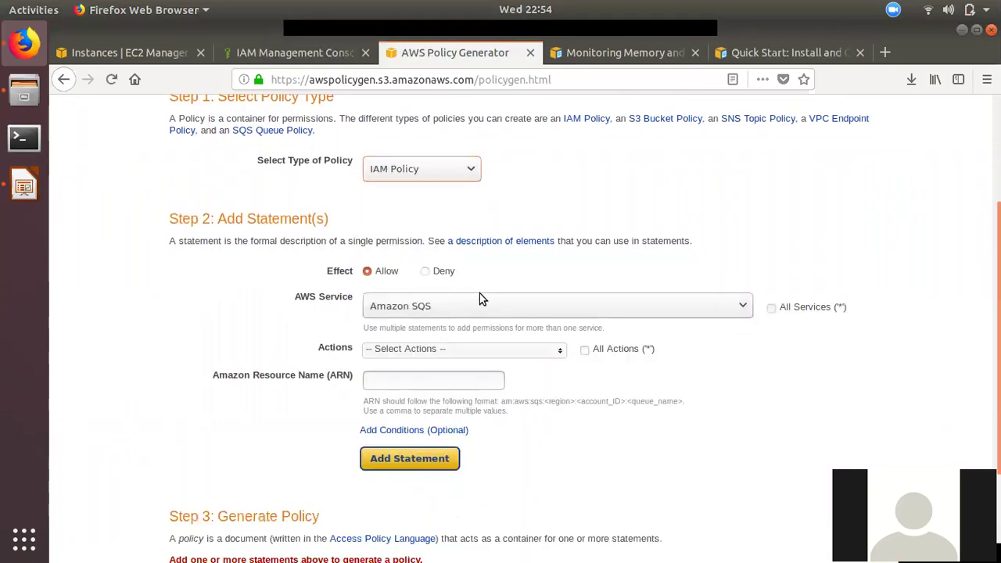
Step: Set the statement's AWS service to Amazon CloudWatch
scroll(479, 293, down, 2)
click(410, 225)
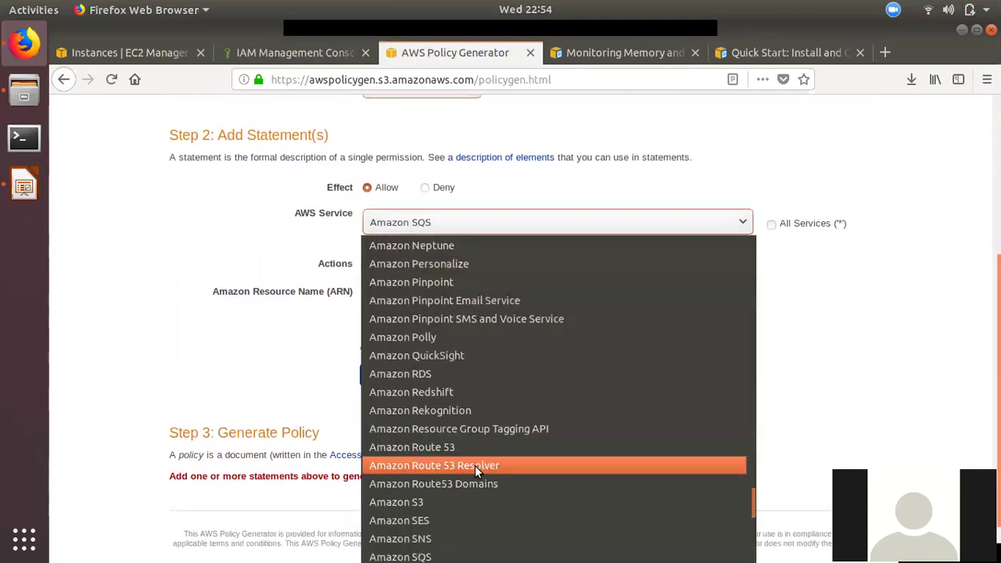
scroll(476, 447, down, 7)
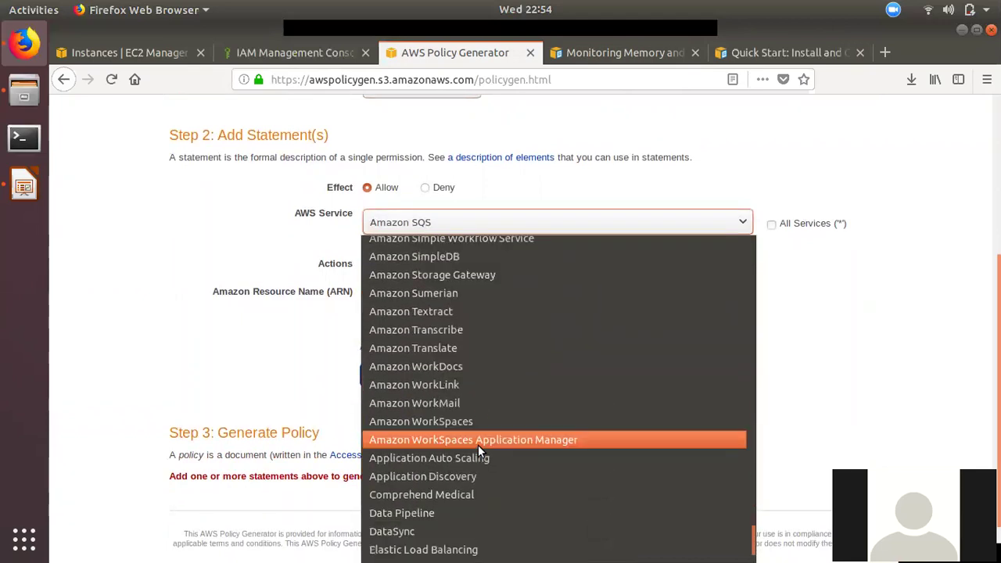
scroll(478, 445, down, 2)
scroll(462, 375, up, 8)
scroll(463, 375, up, 18)
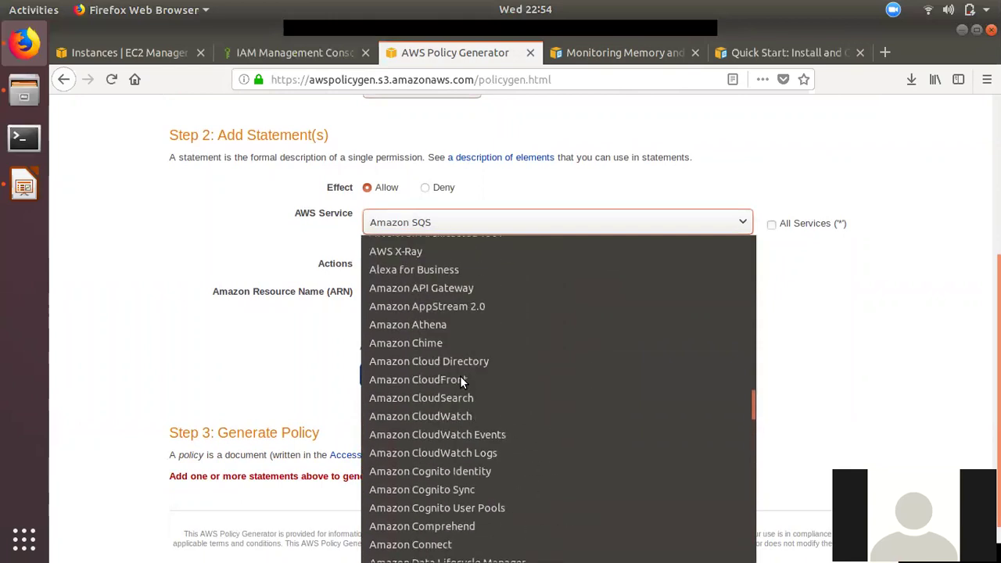
click(463, 416)
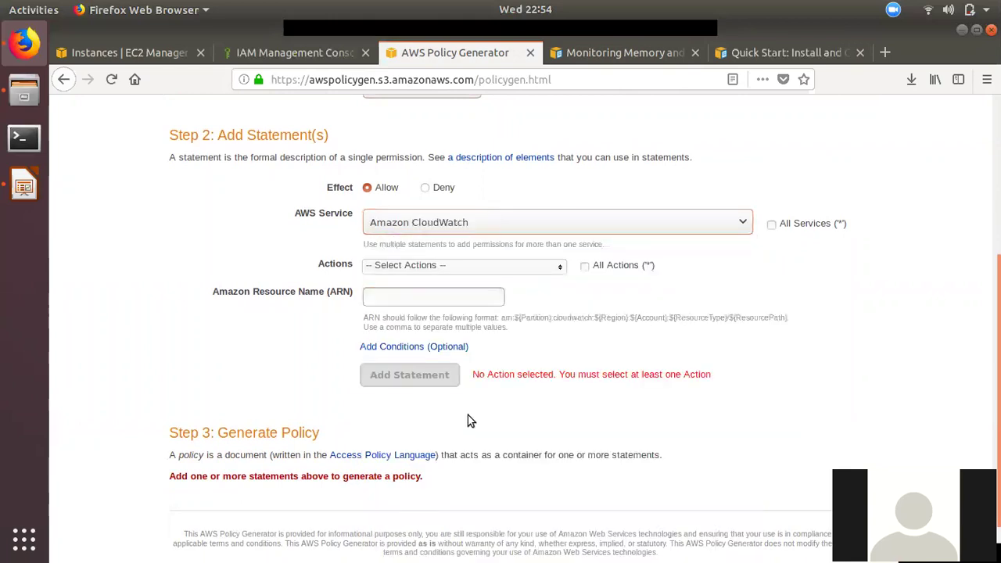
Step: Check the required CloudWatch operations in the monitoring scripts documentation and select the ListMetrics action for the statement
click(391, 268)
click(596, 54)
scroll(576, 328, down, 2)
scroll(461, 240, up, 1)
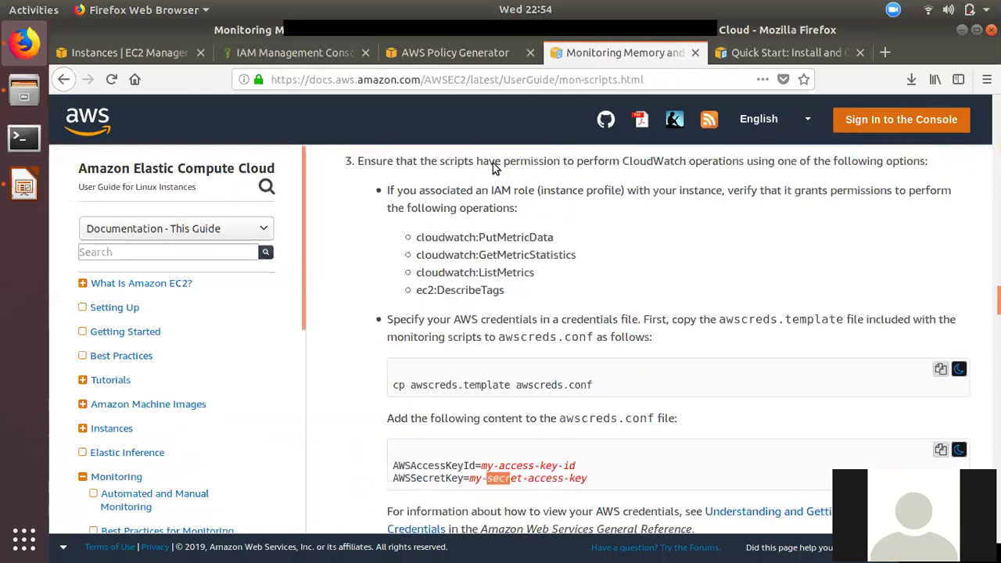
click(465, 60)
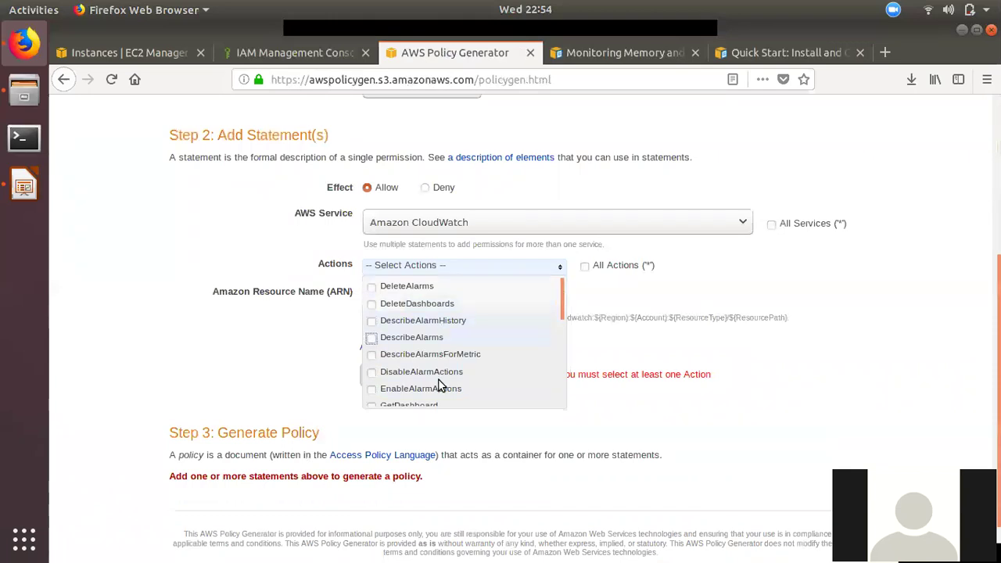
scroll(438, 377, down, 3)
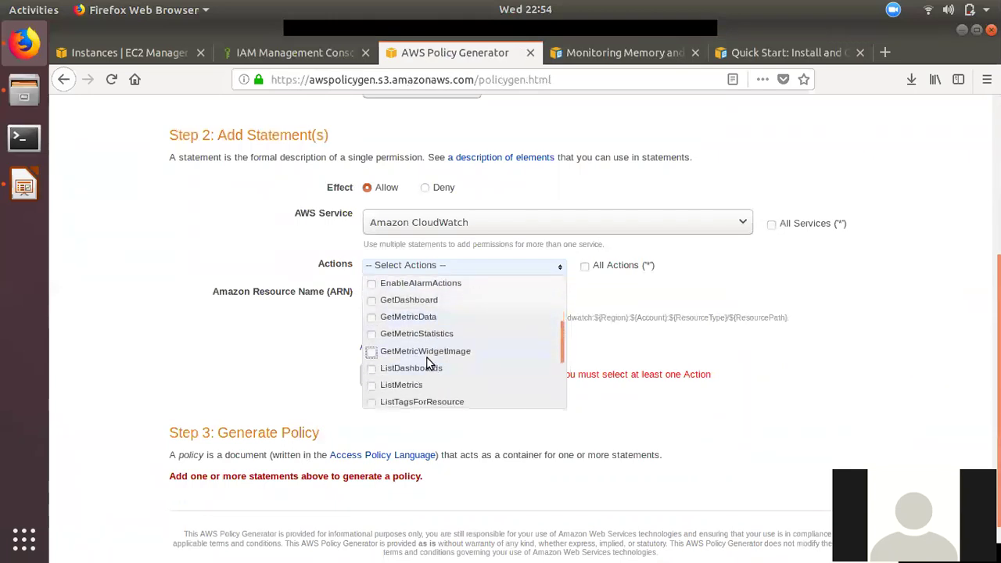
scroll(375, 368, down, 3)
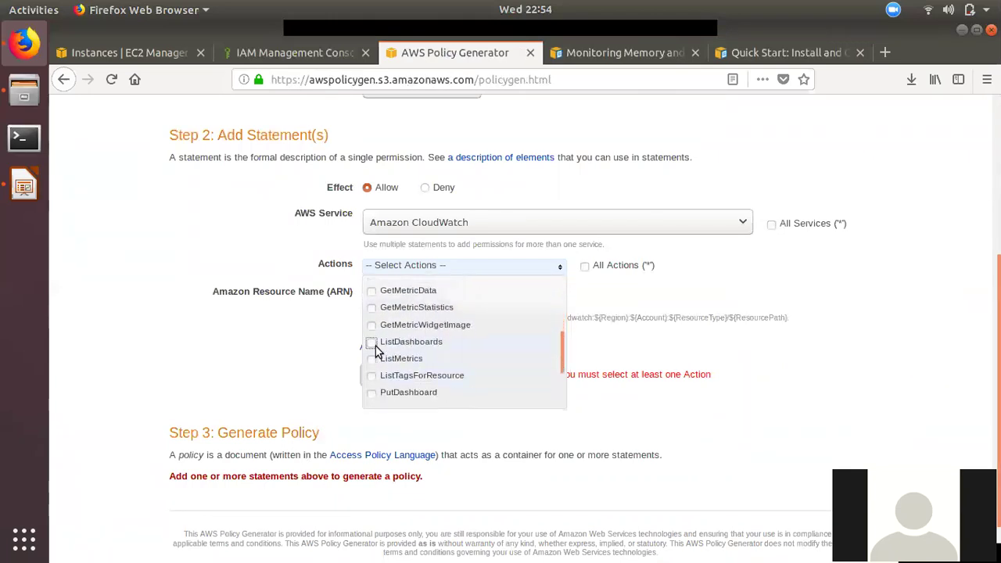
click(373, 333)
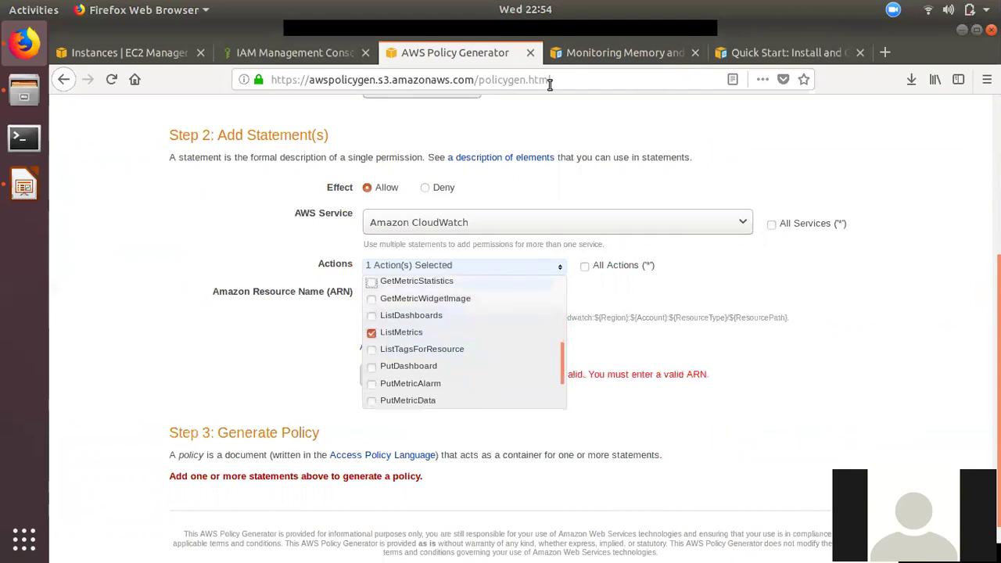
Step: Recheck the documented operations and select the PutMetricData action for the CloudWatch statement
click(579, 55)
click(491, 61)
scroll(441, 357, up, 4)
scroll(441, 357, down, 8)
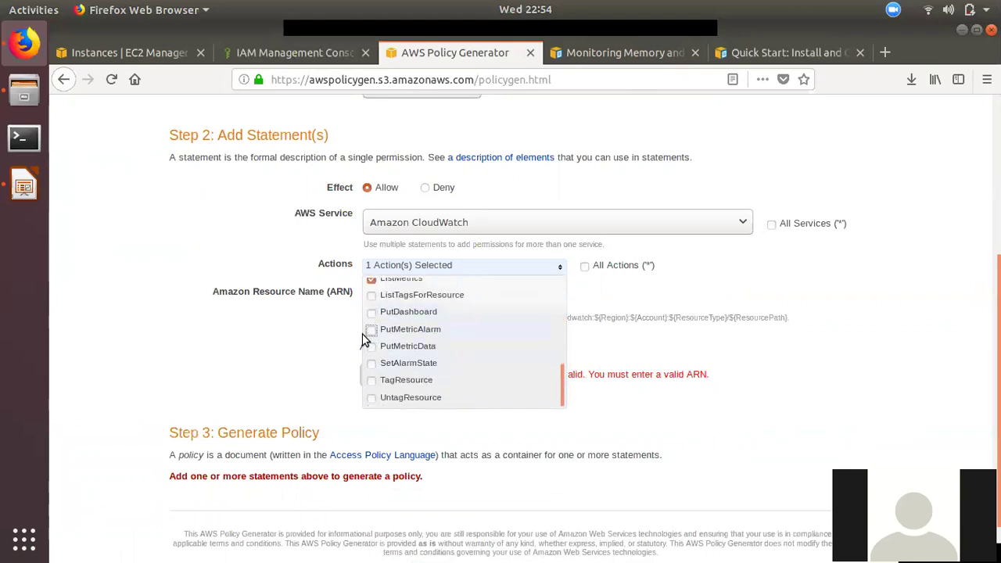
click(372, 346)
Step: Select the GetMetricData action, set the resource ARN to *, and add the CloudWatch statement to the policy
scroll(389, 355, down, 2)
scroll(387, 268, up, 2)
scroll(387, 269, up, 1)
click(372, 259)
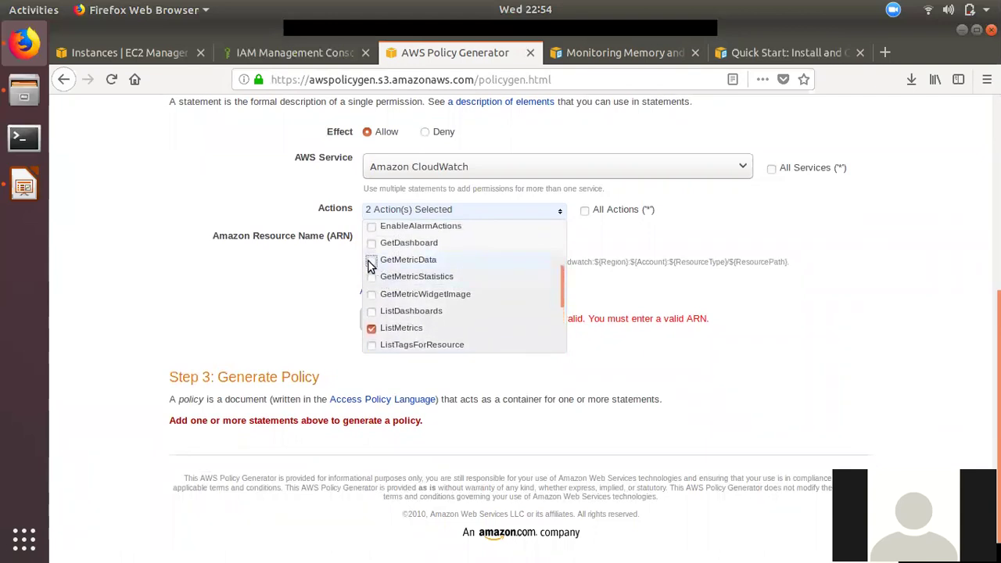
click(648, 291)
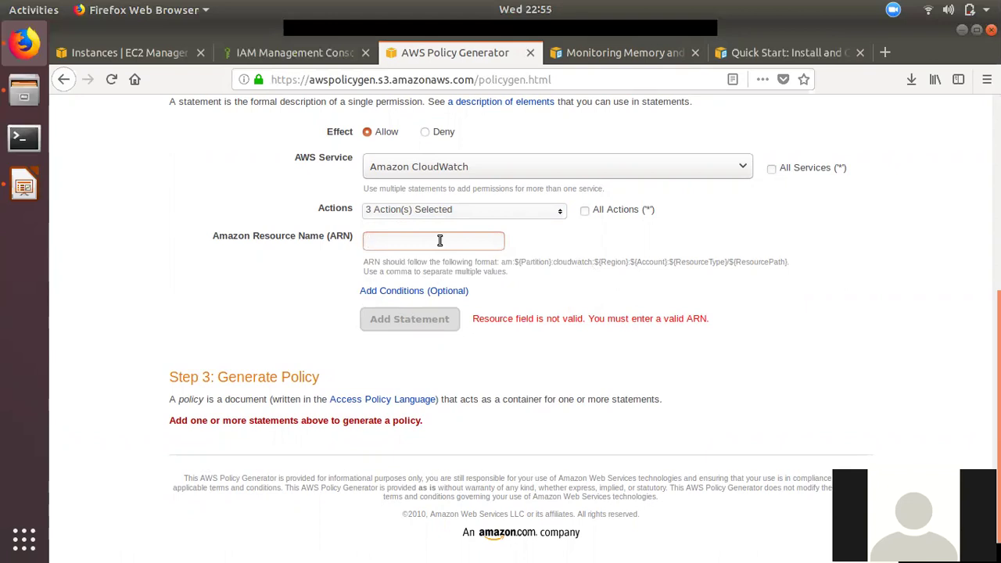
click(429, 321)
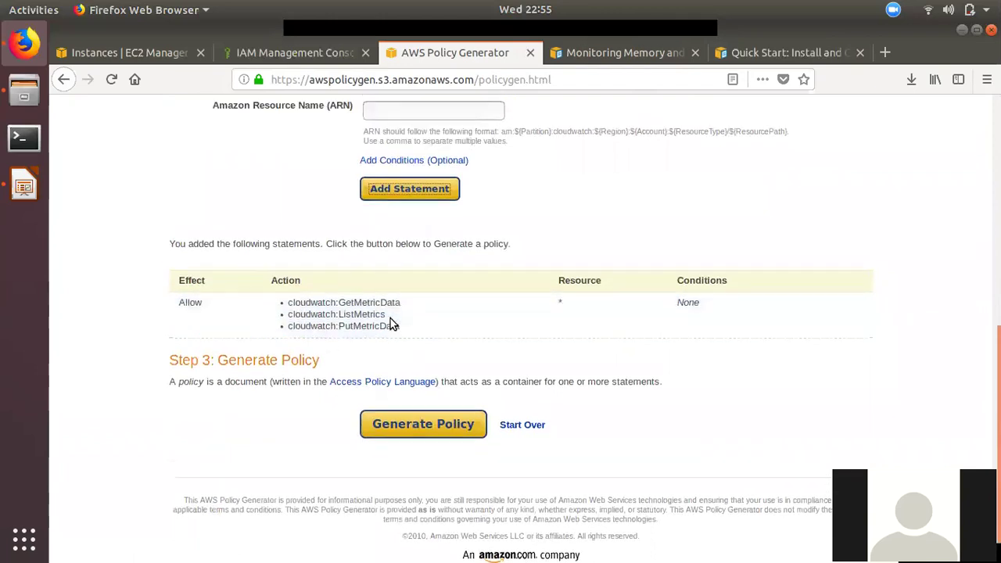
Step: Check the documentation for the remaining required operation and set the AWS service of a new statement to Amazon EC2
scroll(390, 318, up, 3)
click(588, 52)
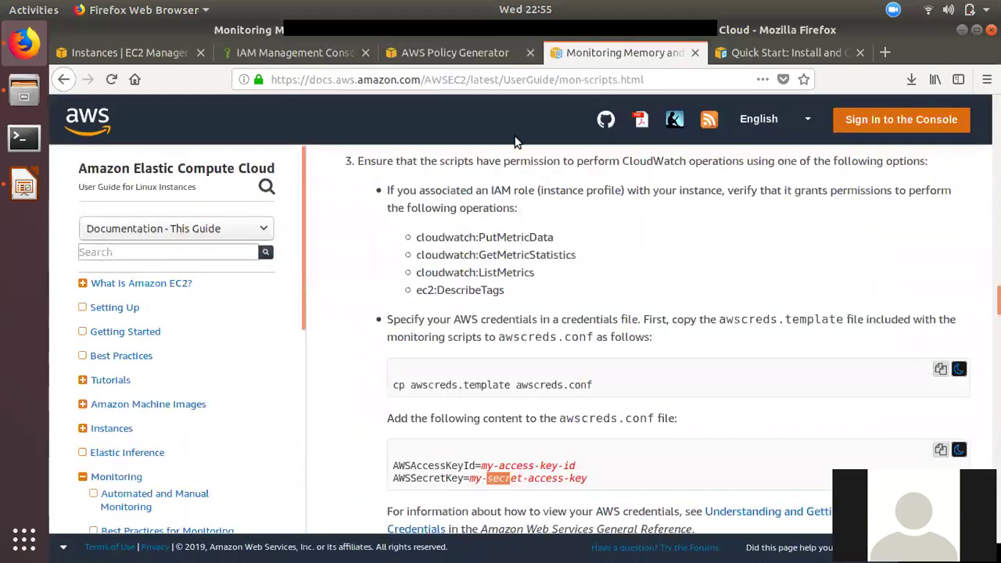
click(450, 53)
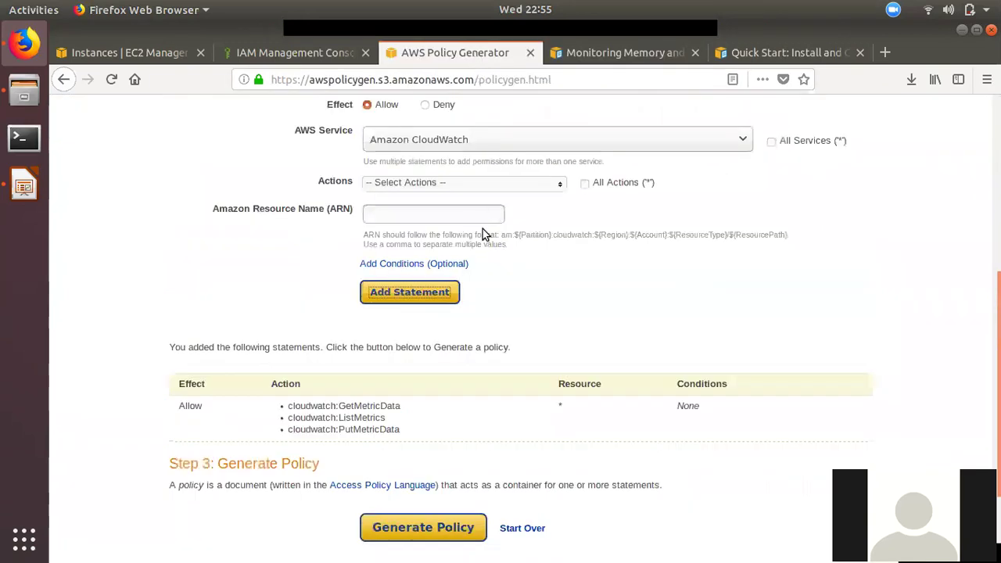
scroll(483, 229, up, 5)
click(452, 383)
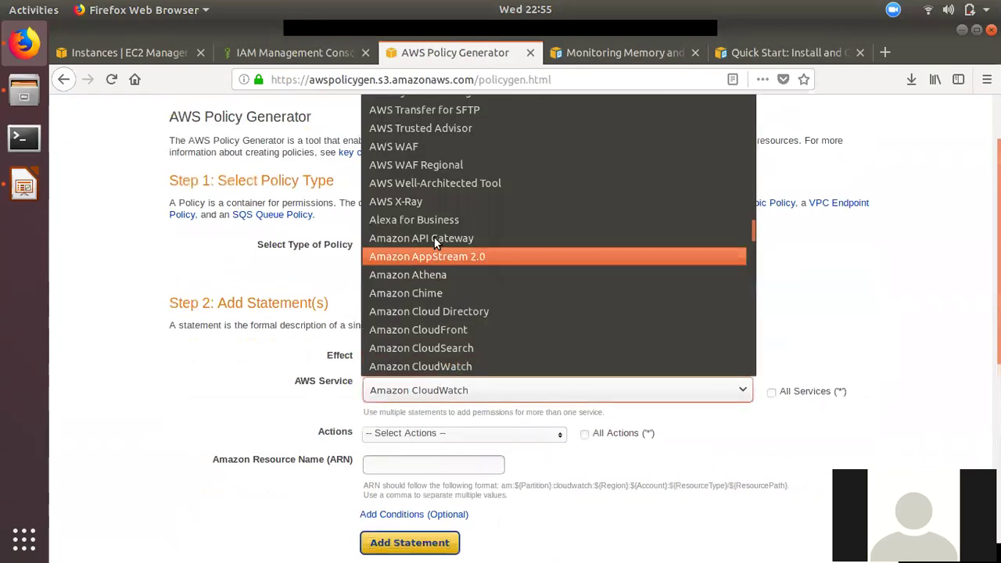
scroll(438, 235, up, 5)
scroll(443, 263, up, 15)
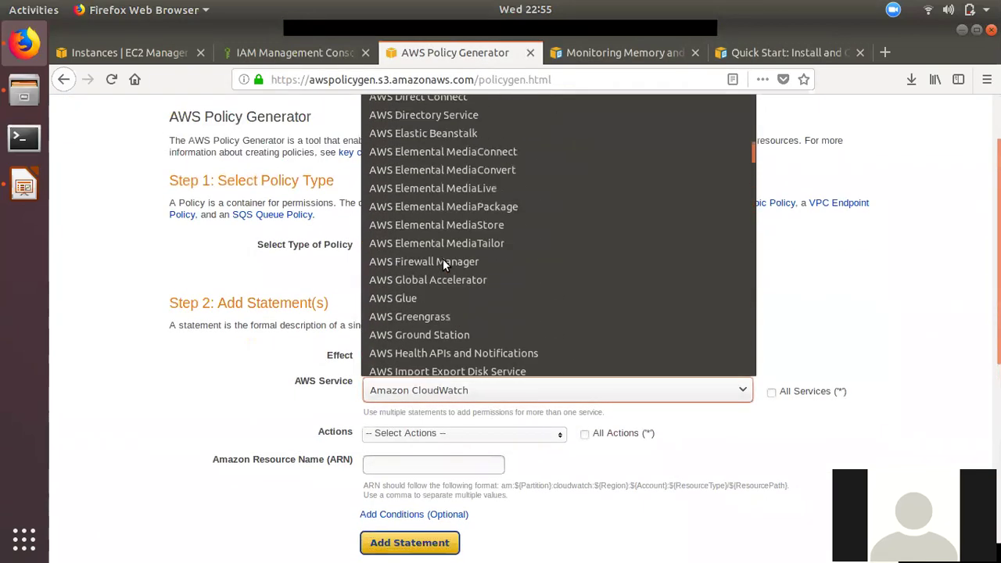
scroll(442, 259, down, 5)
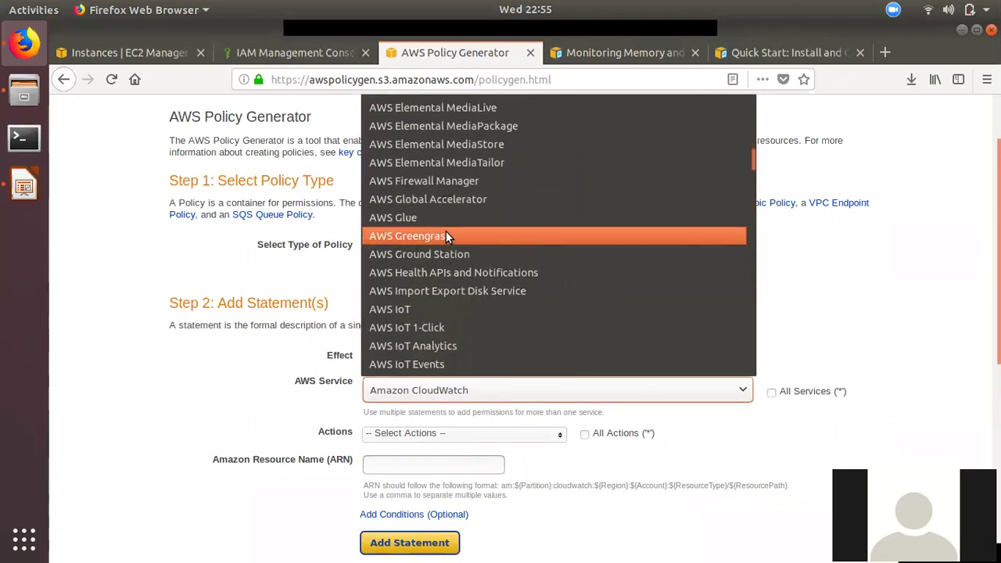
scroll(448, 268, up, 2)
scroll(455, 168, up, 2)
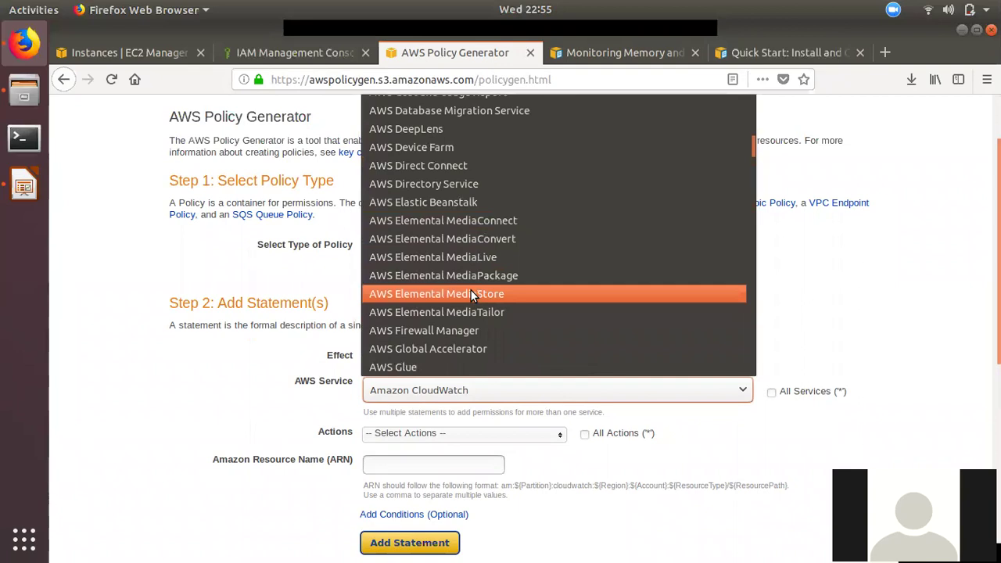
scroll(469, 252, up, 2)
scroll(468, 254, up, 2)
scroll(469, 254, down, 18)
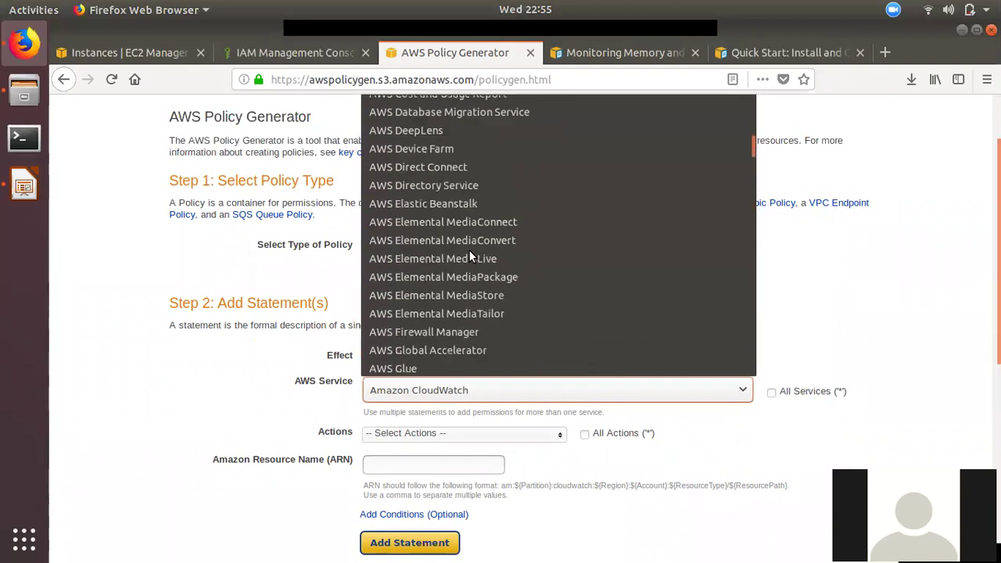
scroll(469, 255, down, 15)
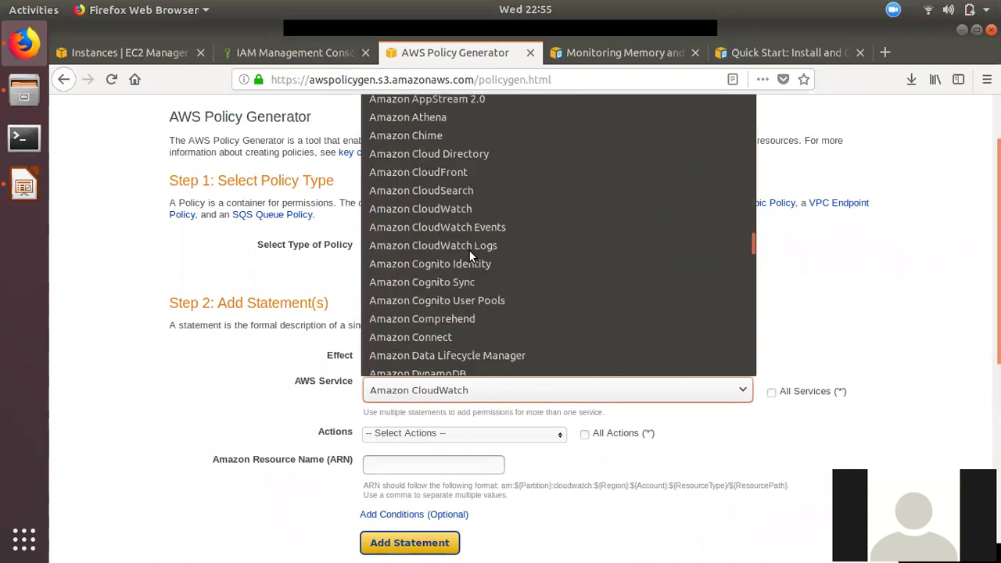
scroll(469, 255, up, 2)
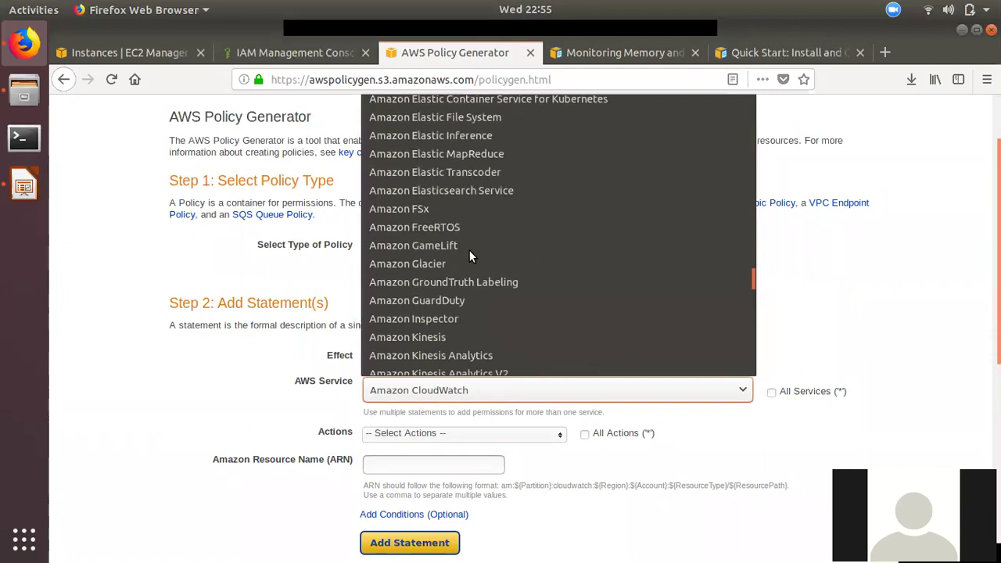
scroll(469, 250, down, 4)
scroll(469, 250, up, 8)
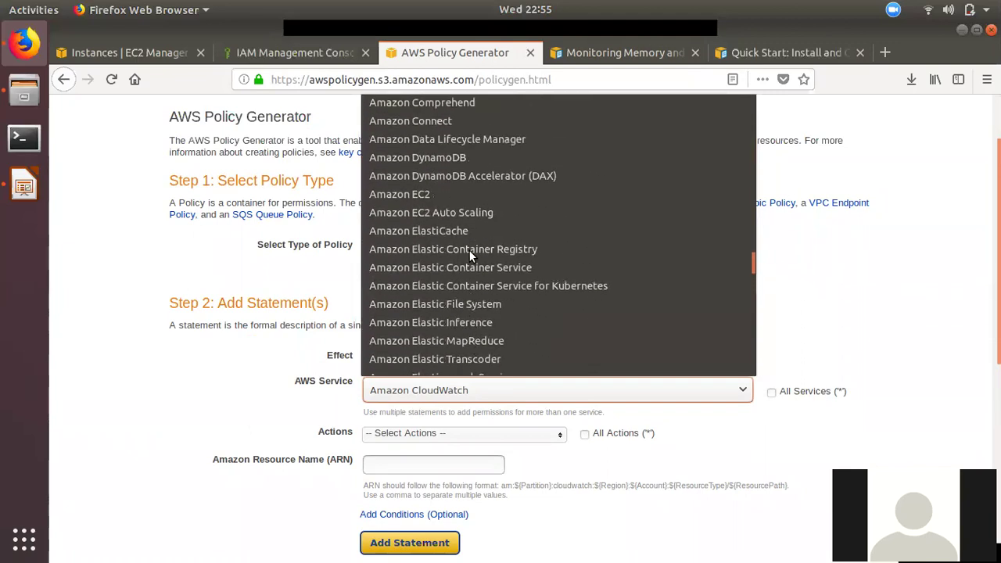
click(442, 194)
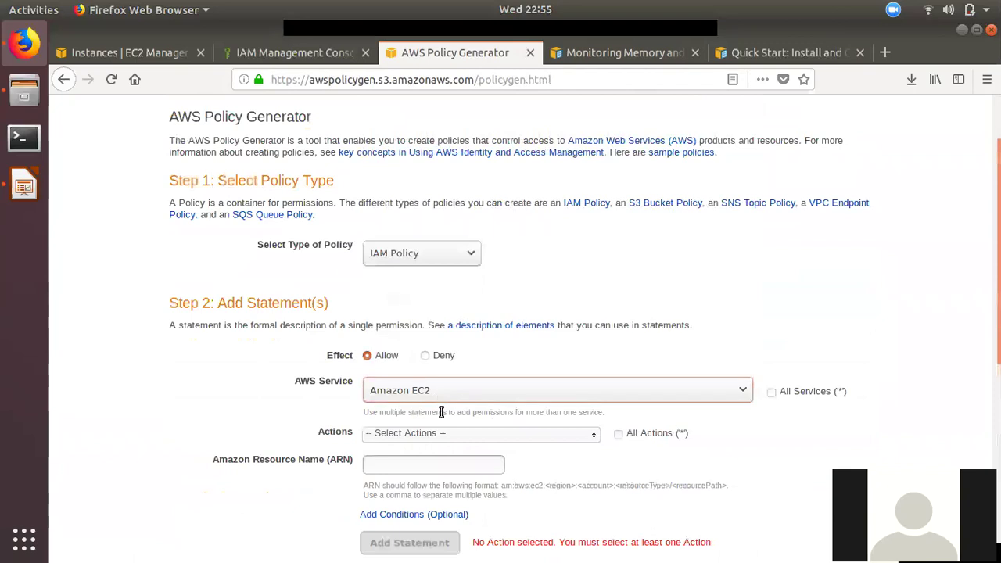
Step: Select the DescribeTags action for the Amazon EC2 statement, verifying its name in the documentation
scroll(441, 412, down, 3)
click(400, 310)
scroll(449, 389, down, 3)
scroll(451, 391, down, 10)
scroll(451, 391, down, 10)
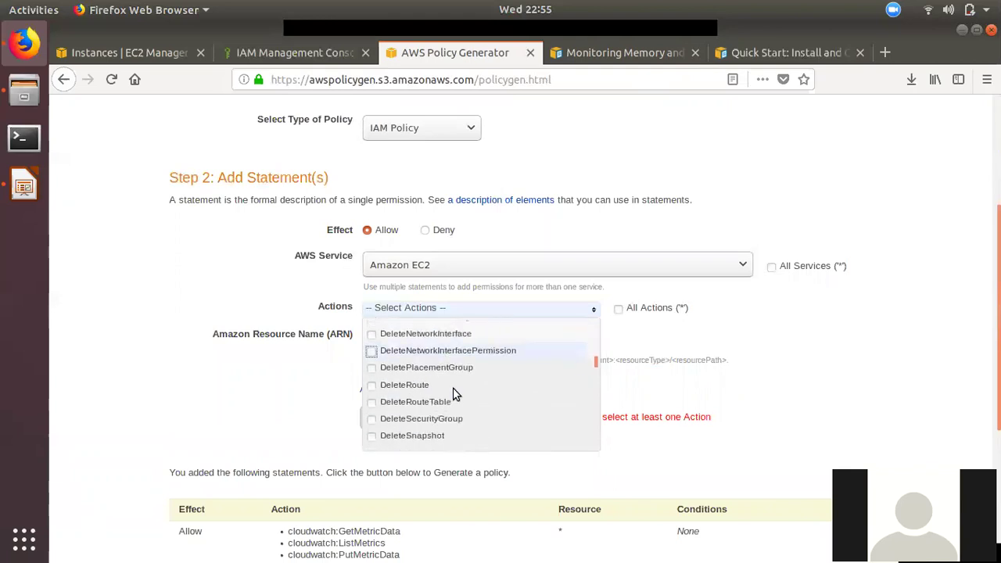
scroll(454, 393, down, 4)
drag(591, 368, 594, 397)
click(592, 58)
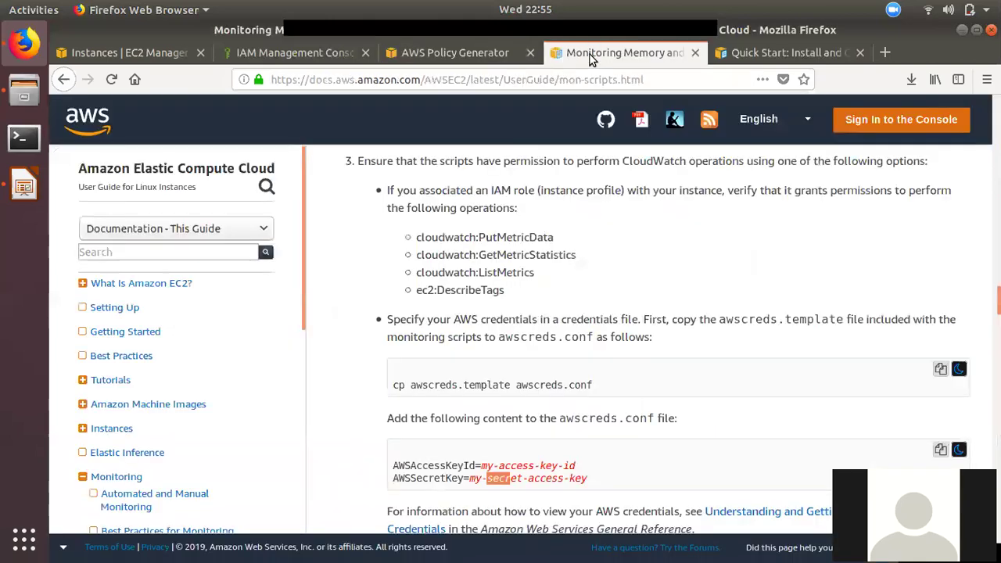
click(485, 53)
click(372, 380)
click(328, 384)
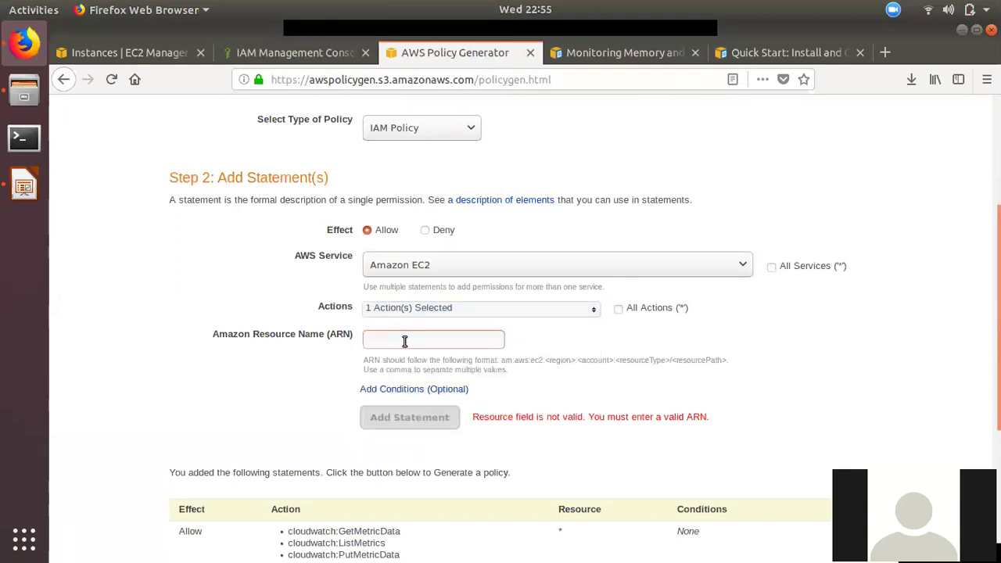
Step: Set the resource ARN to * and add the EC2 statement to the policy
text(*)
click(390, 421)
scroll(502, 374, down, 5)
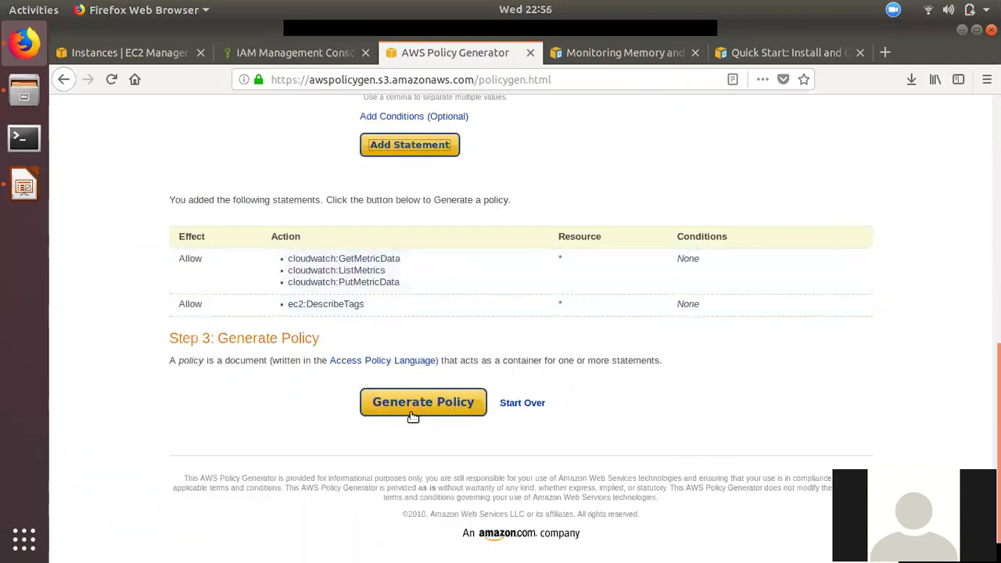
Step: Generate the policy from the added CloudWatch and EC2 statements, review it, and copy the complete JSON document
click(438, 409)
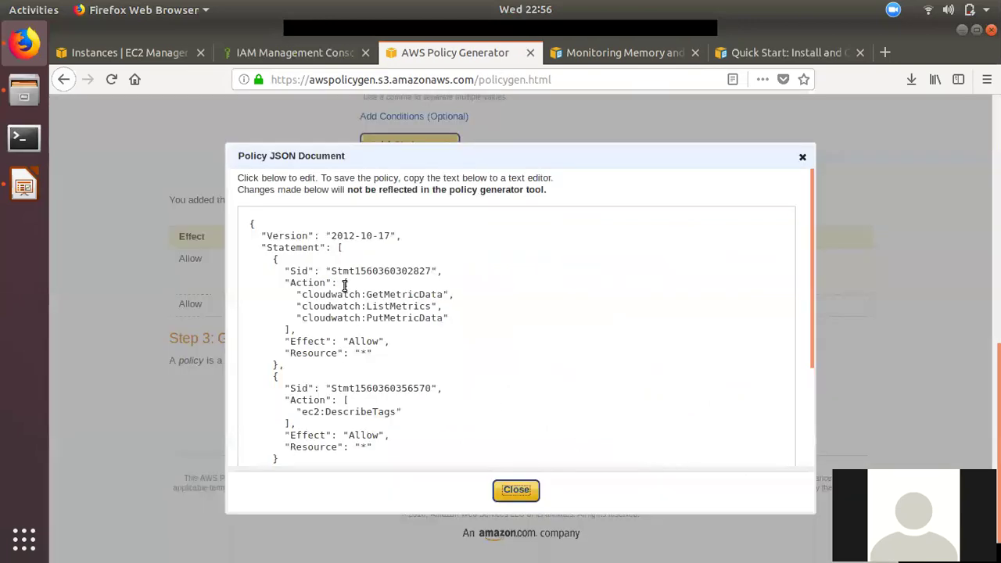
scroll(310, 294, down, 3)
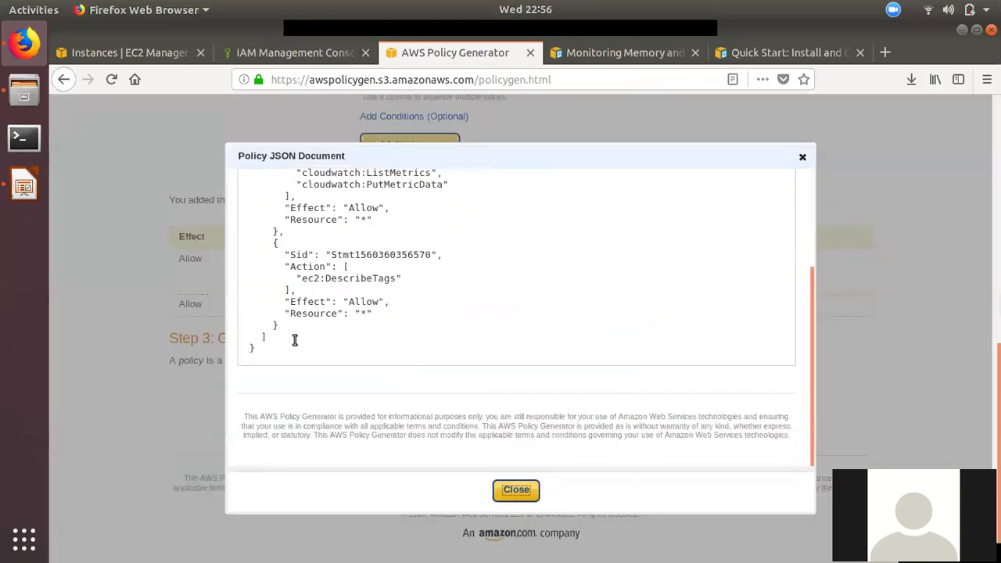
scroll(305, 297, up, 3)
scroll(286, 334, down, 5)
scroll(305, 328, up, 5)
scroll(290, 369, up, 5)
scroll(308, 364, down, 5)
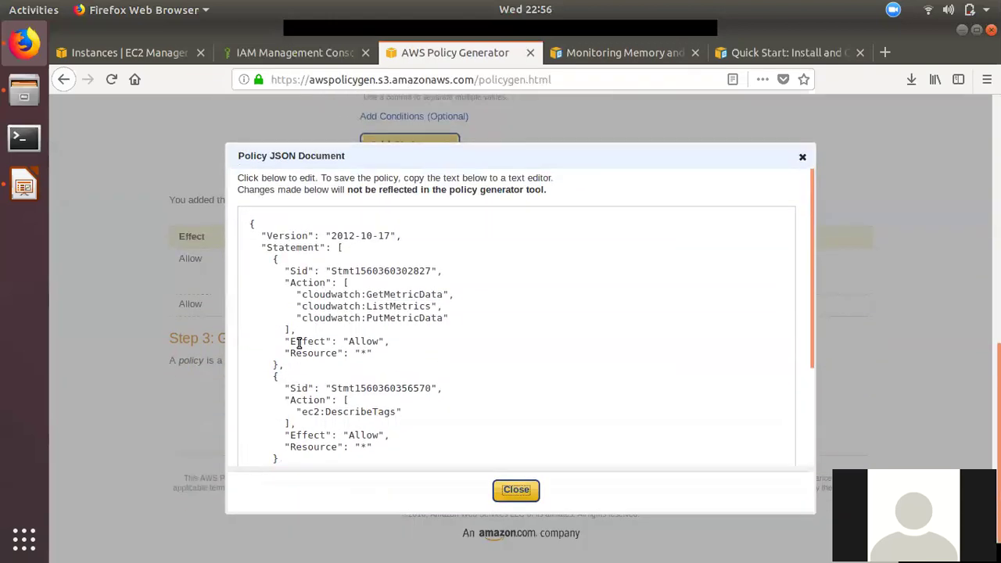
drag(249, 234, 295, 553)
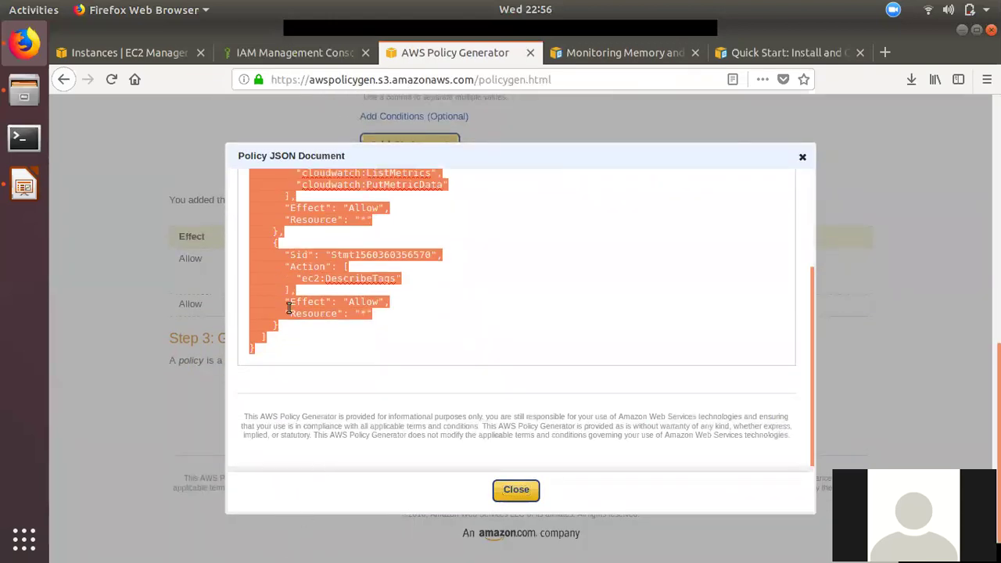
right_click(310, 276)
click(352, 322)
Step: Start creating a new policy in the IAM console
click(262, 51)
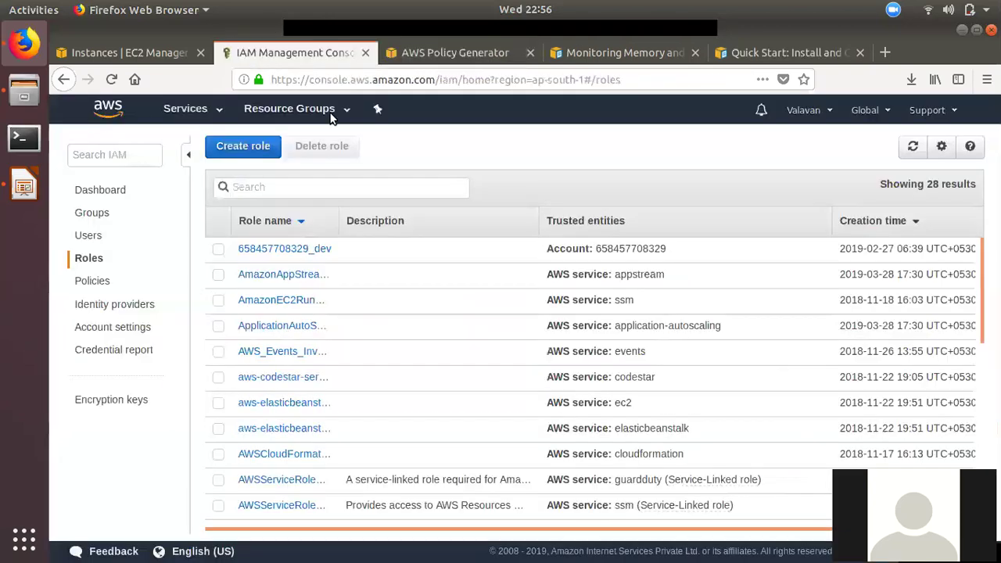
click(84, 286)
click(251, 149)
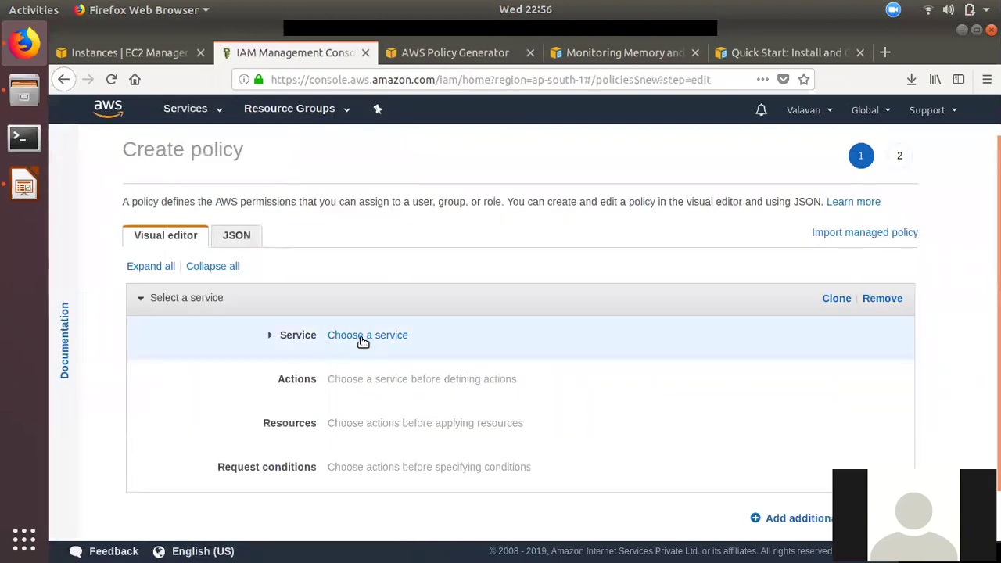
click(383, 358)
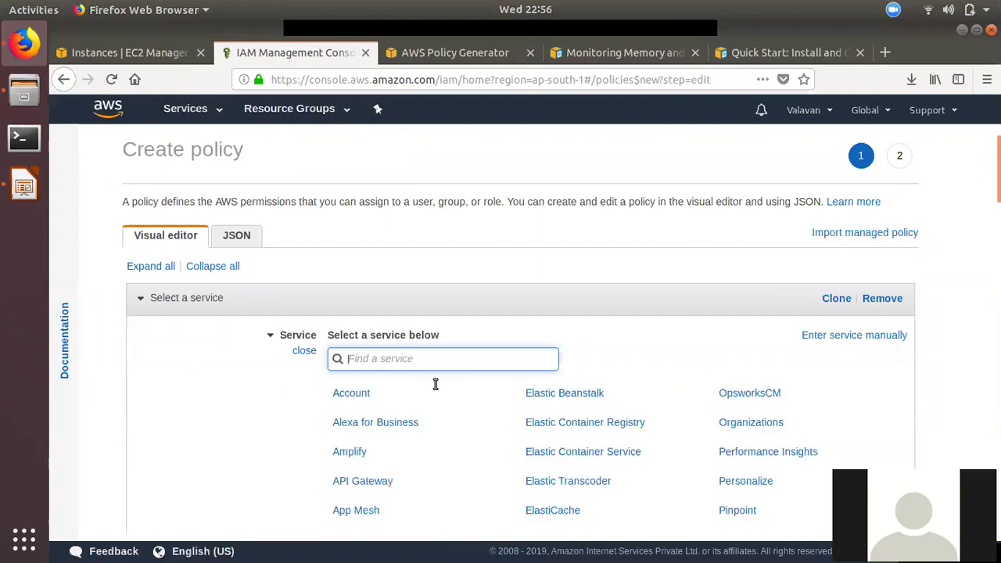
scroll(386, 393, down, 3)
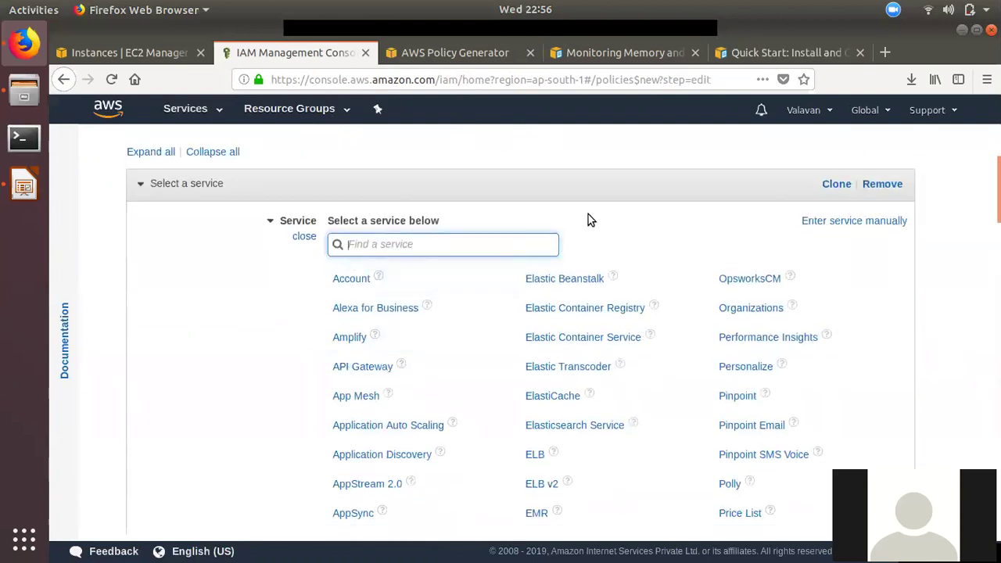
scroll(304, 365, up, 3)
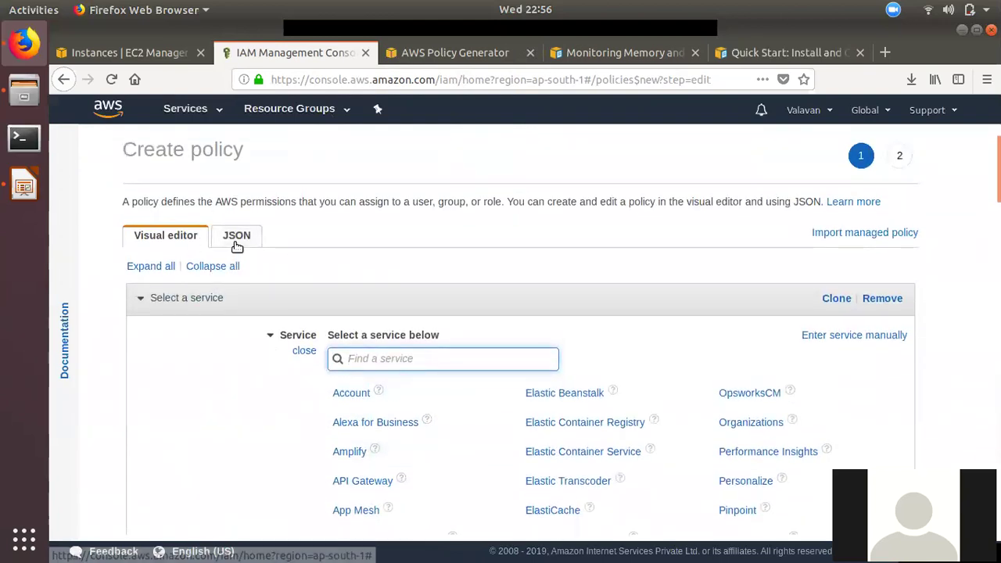
Step: Replace the default JSON of the new policy with the copied generated policy document
click(235, 235)
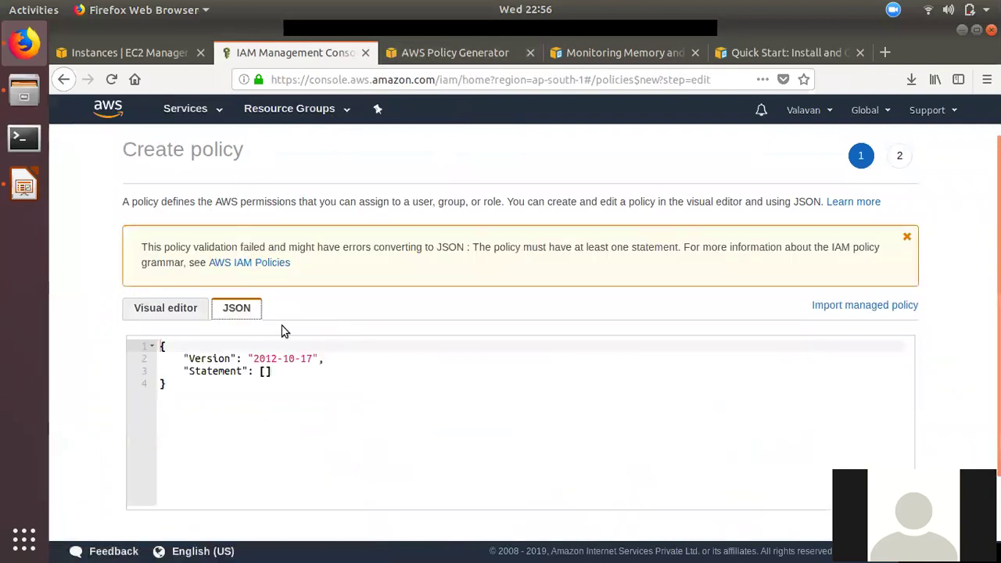
drag(212, 401, 116, 353)
click(190, 404)
key(ctrl+a)
key(BackSpace)
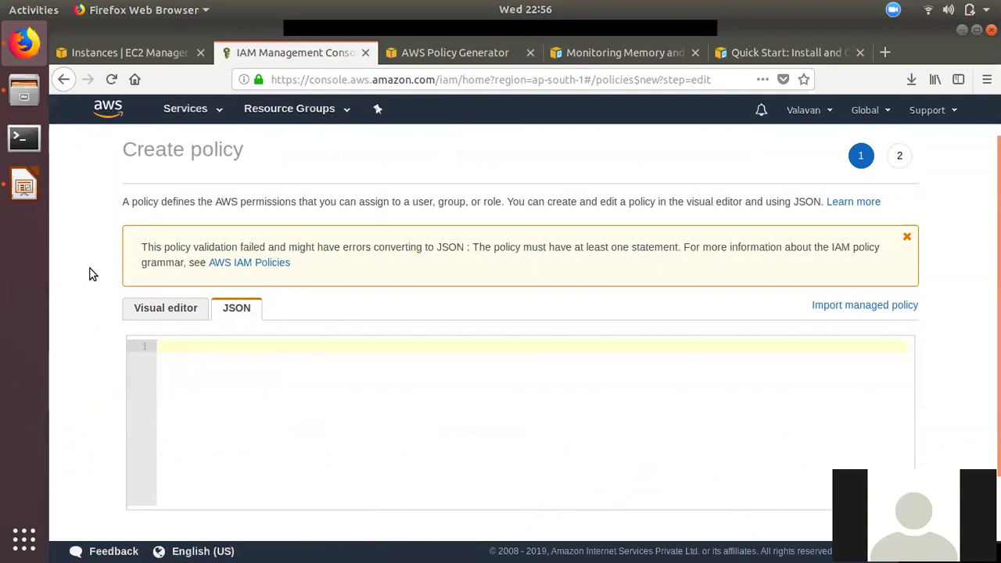
key(ctrl+v)
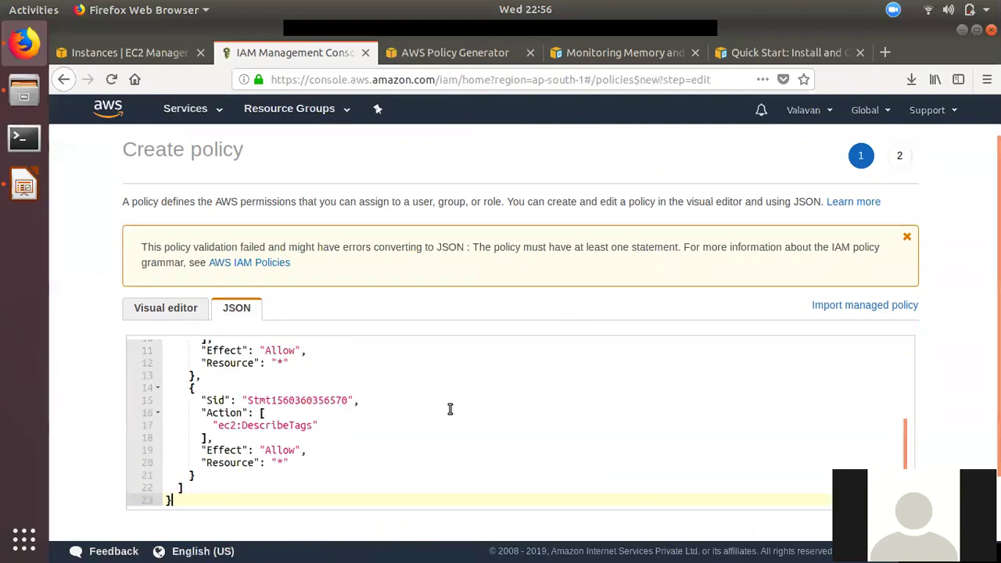
Step: Review the policy, name it cw-memory, check its CloudWatch and EC2 permissions summary, and create it
scroll(449, 409, down, 2)
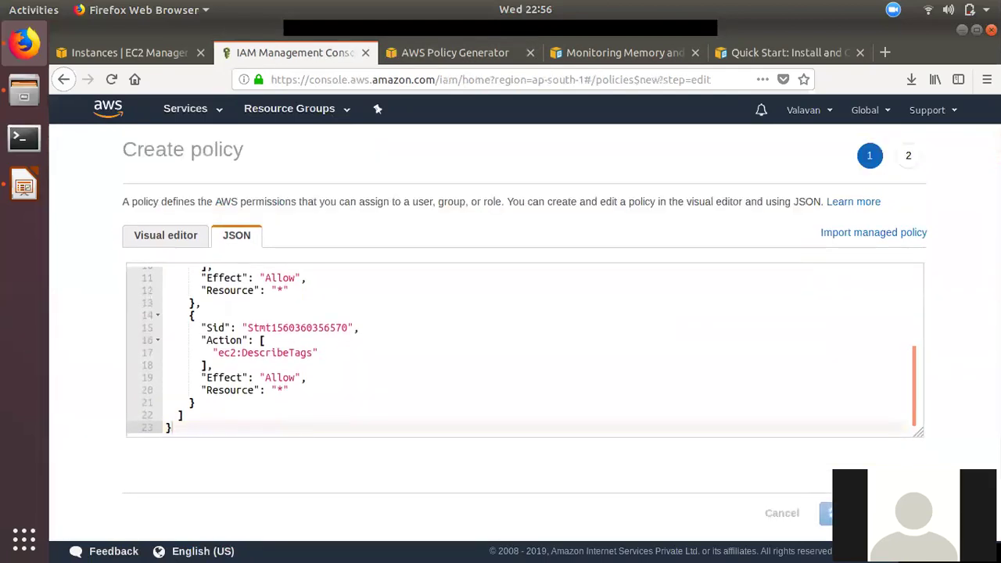
click(848, 513)
click(273, 257)
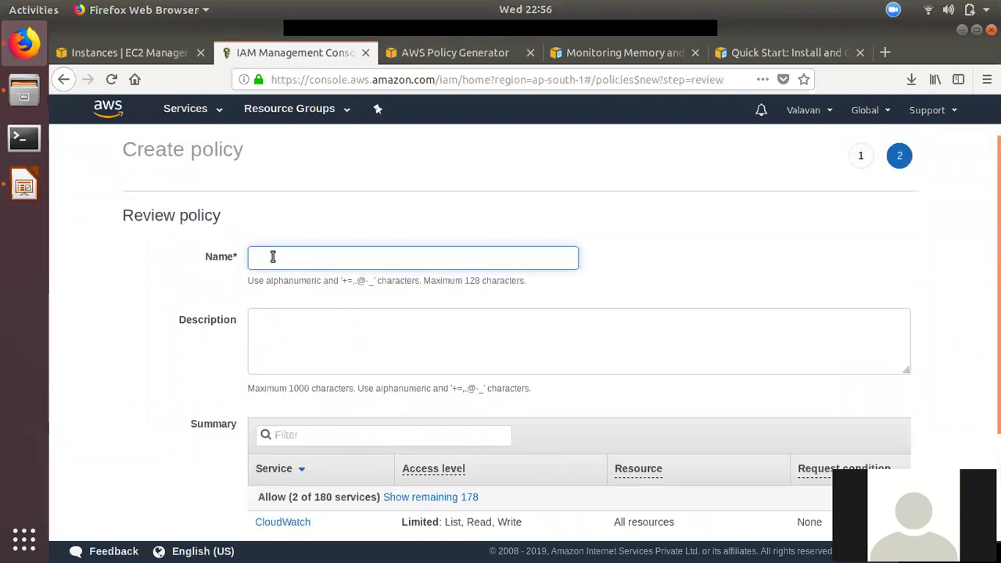
text(cw-memory)
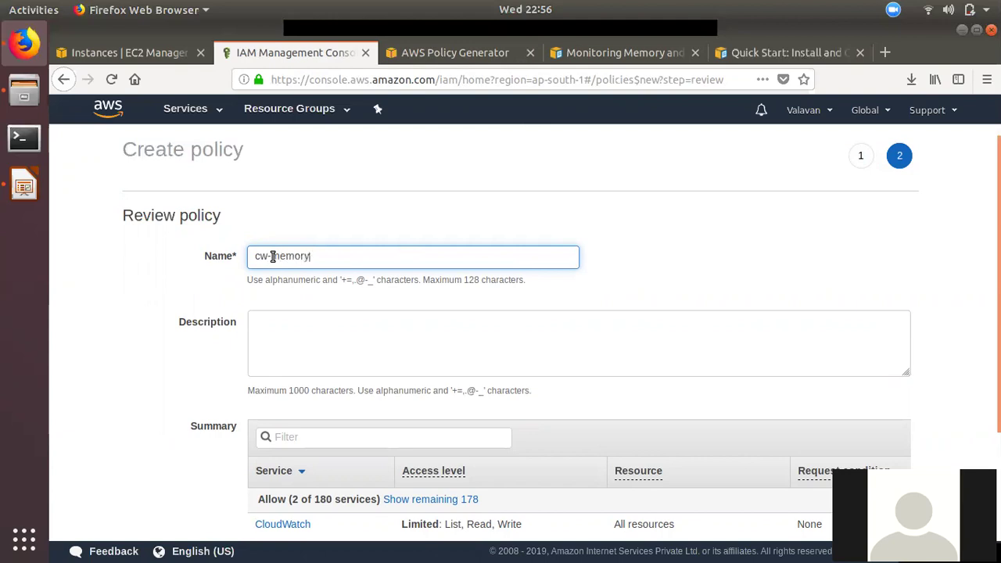
scroll(507, 285, down, 3)
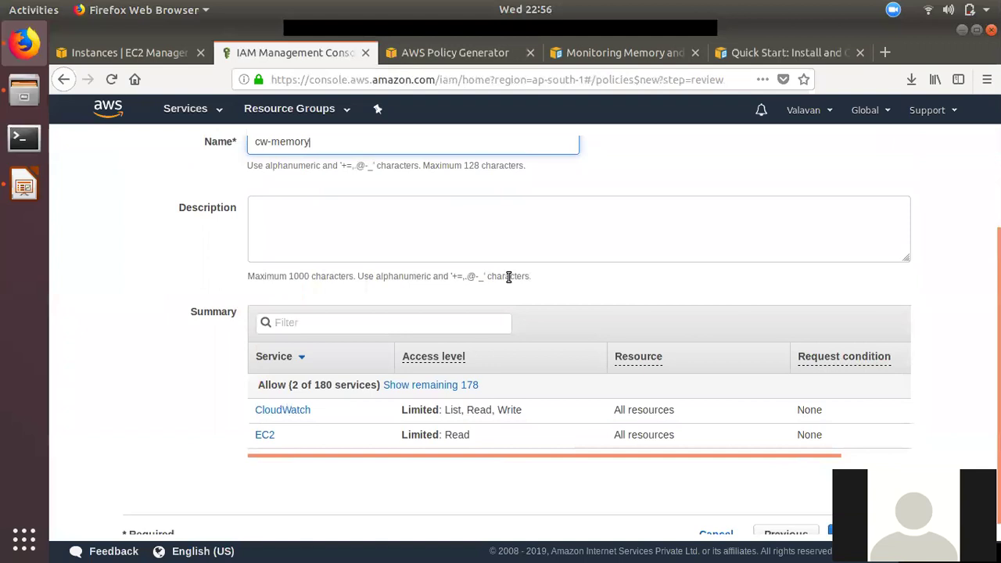
scroll(619, 397, down, 1)
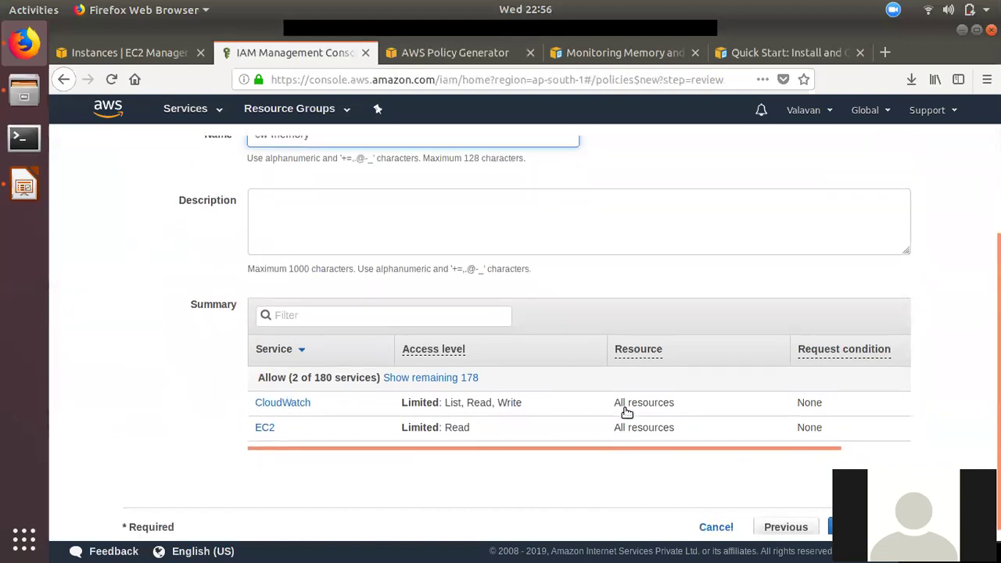
click(849, 522)
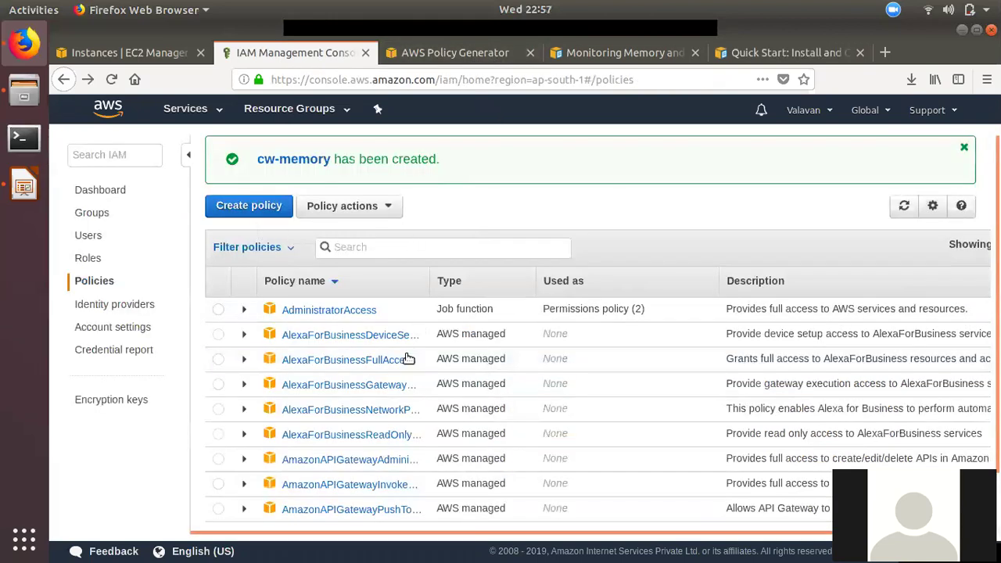
Step: Start a new IAM role with EC2 as the trusted AWS service and proceed to its permissions
click(92, 261)
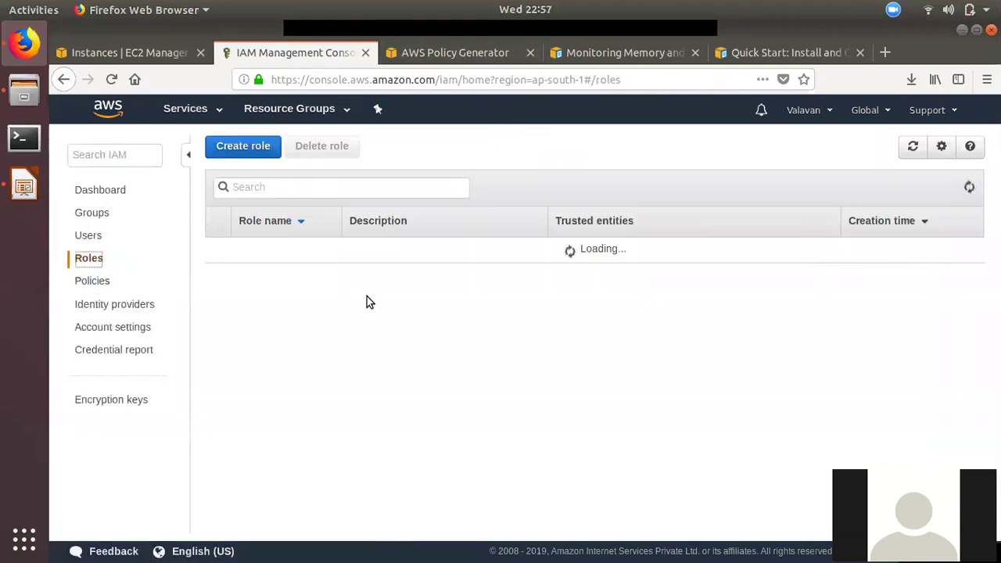
click(240, 150)
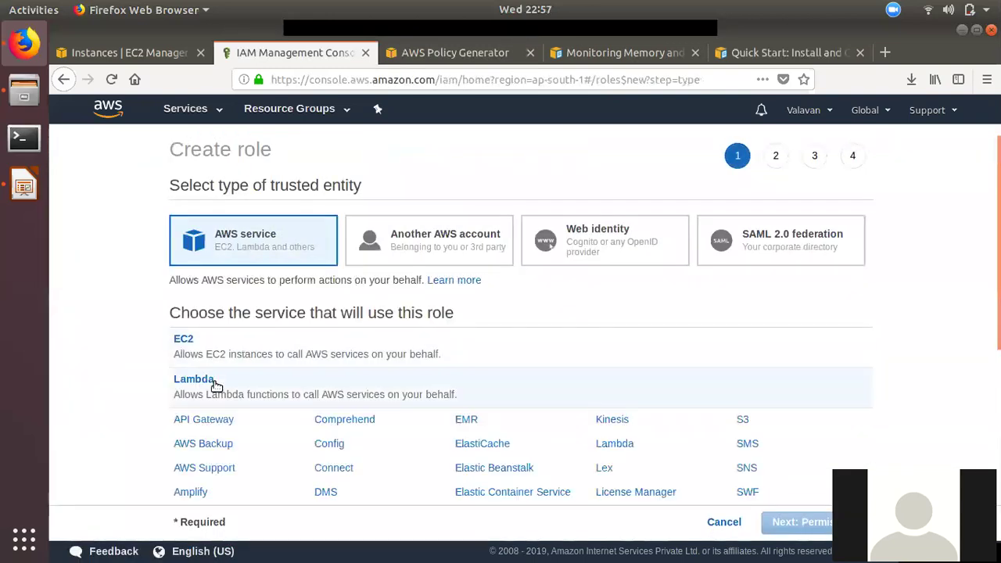
click(235, 353)
click(799, 523)
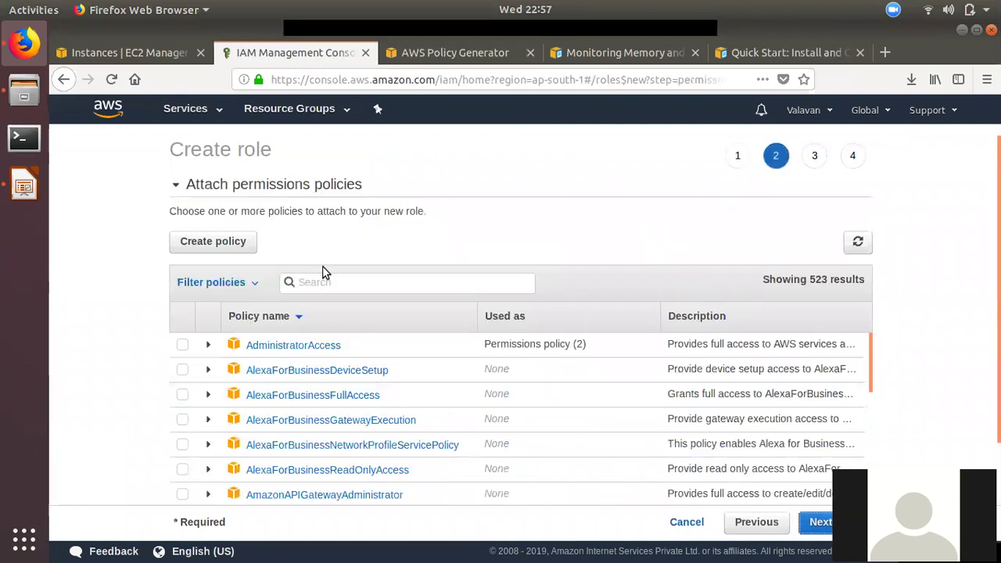
Step: Find and attach the cw-memory policy to the new role, and continue to the review without adding tags
text(cw)
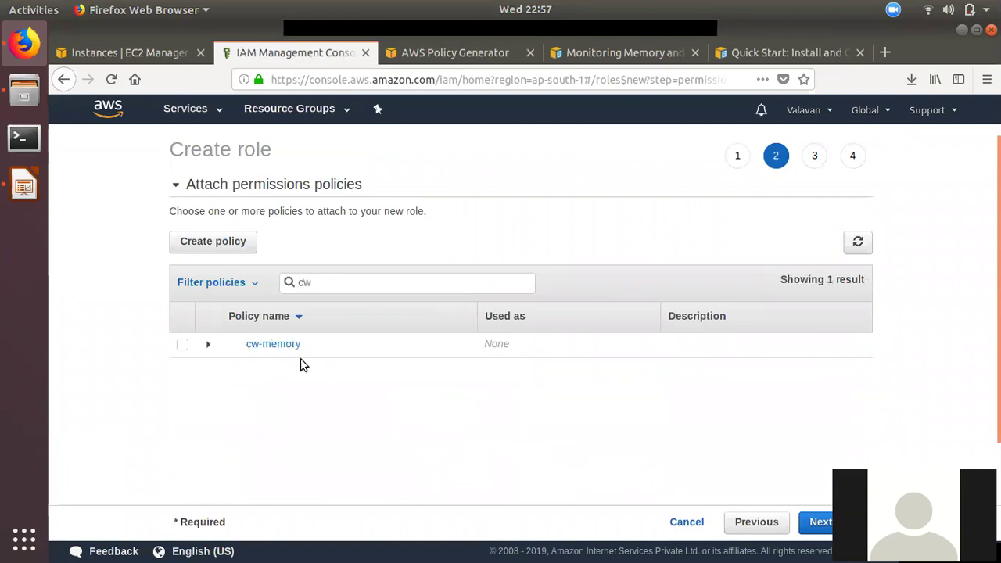
click(185, 346)
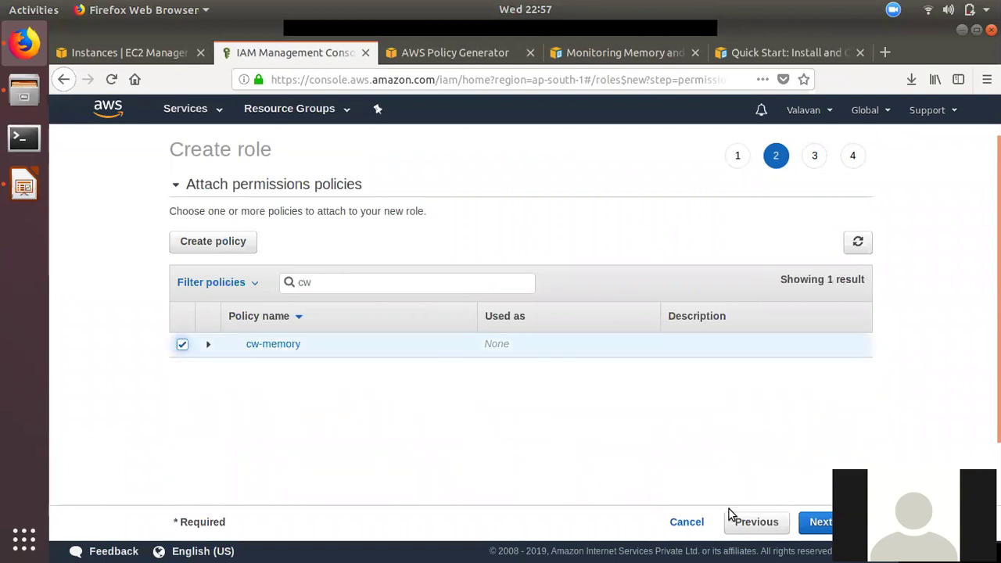
click(817, 522)
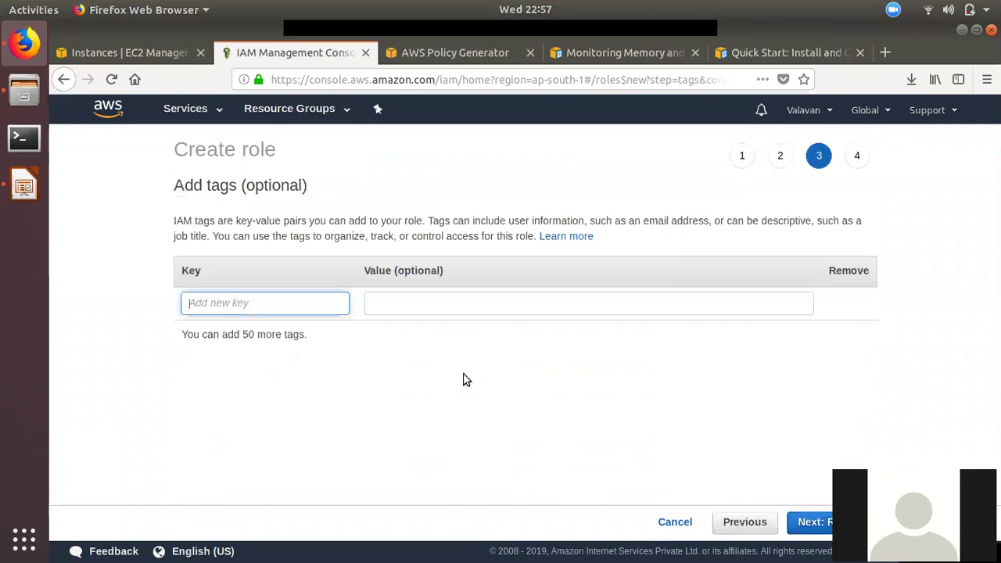
click(826, 524)
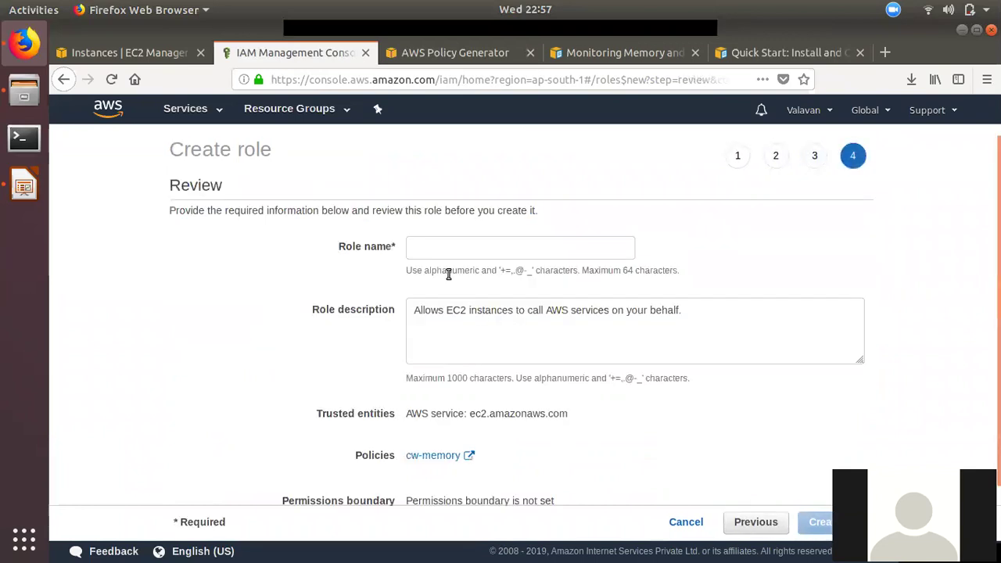
Step: Name the role cw-memory and create it
click(452, 250)
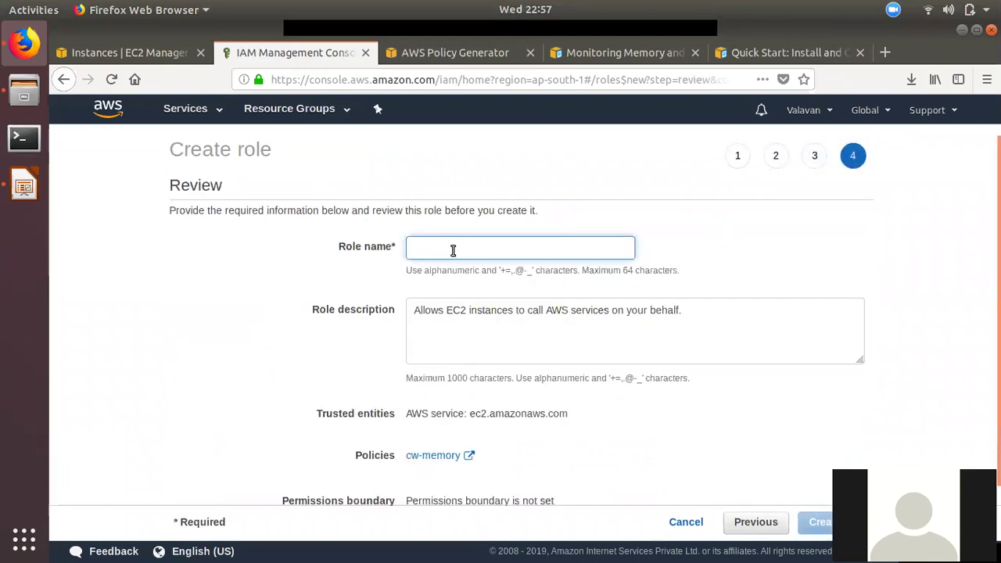
text(cw-memory)
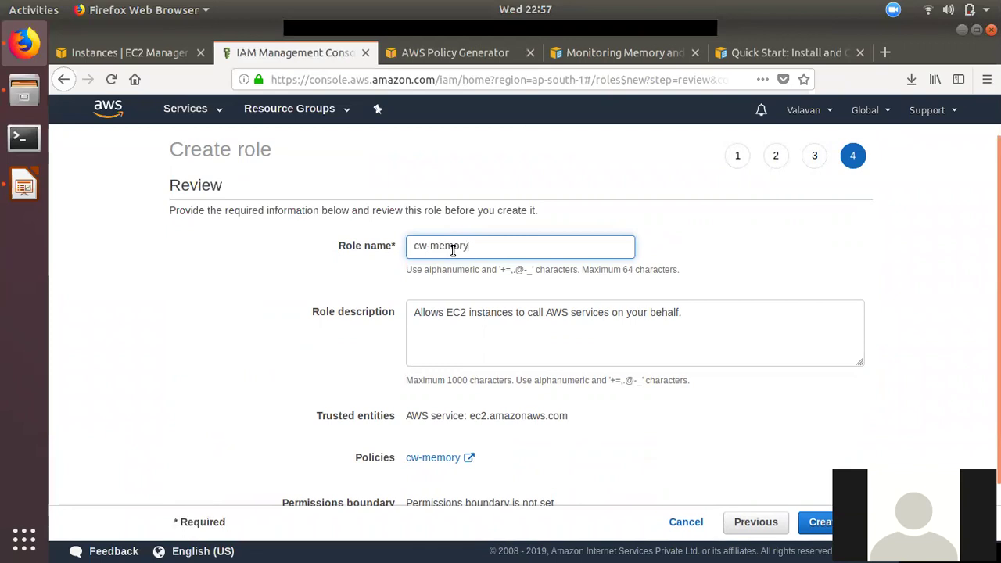
click(813, 522)
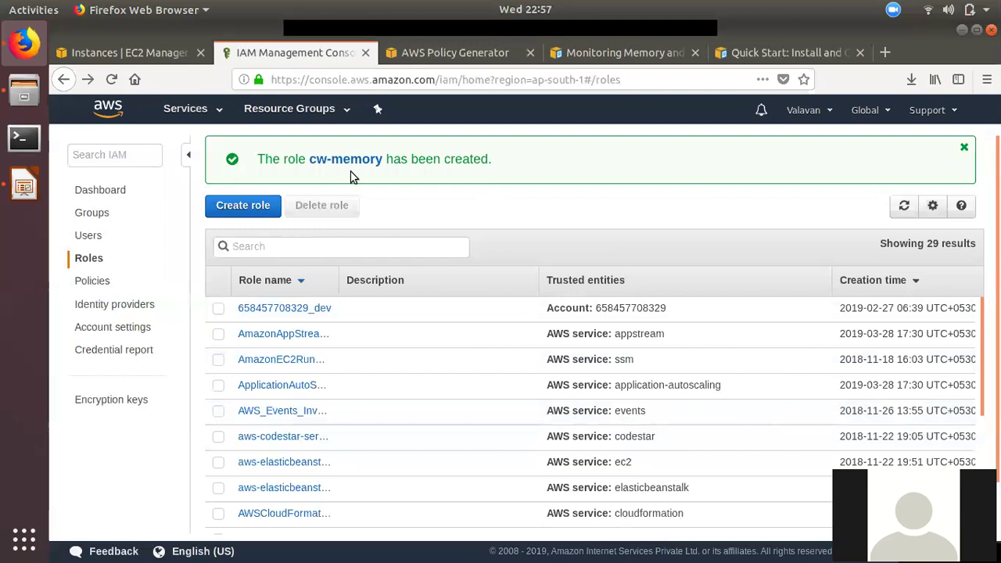
Step: Start launching a new EC2 instance from the Ubuntu Server 16.04 LTS (HVM), SSD Volume Type image
click(117, 52)
click(266, 146)
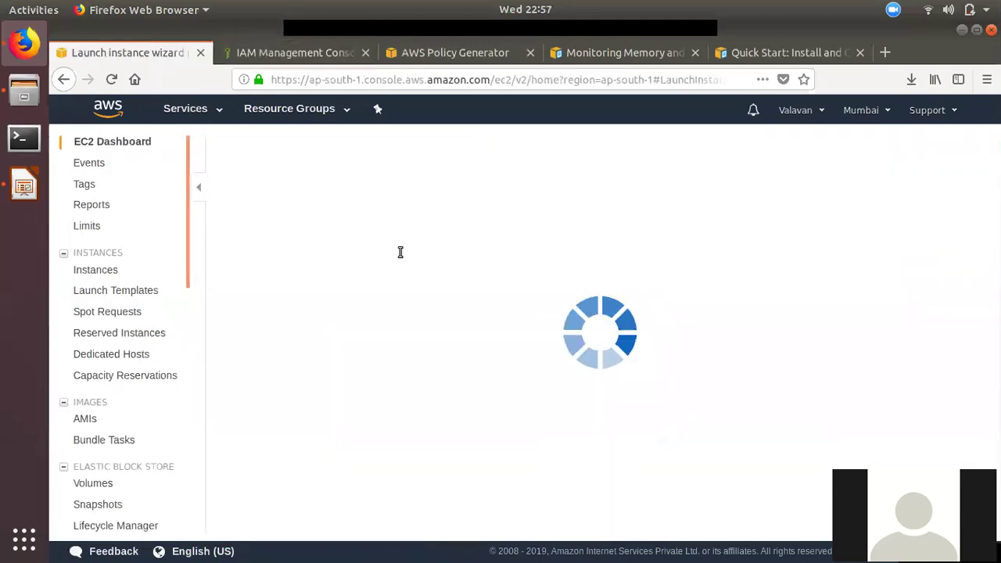
scroll(543, 397, down, 10)
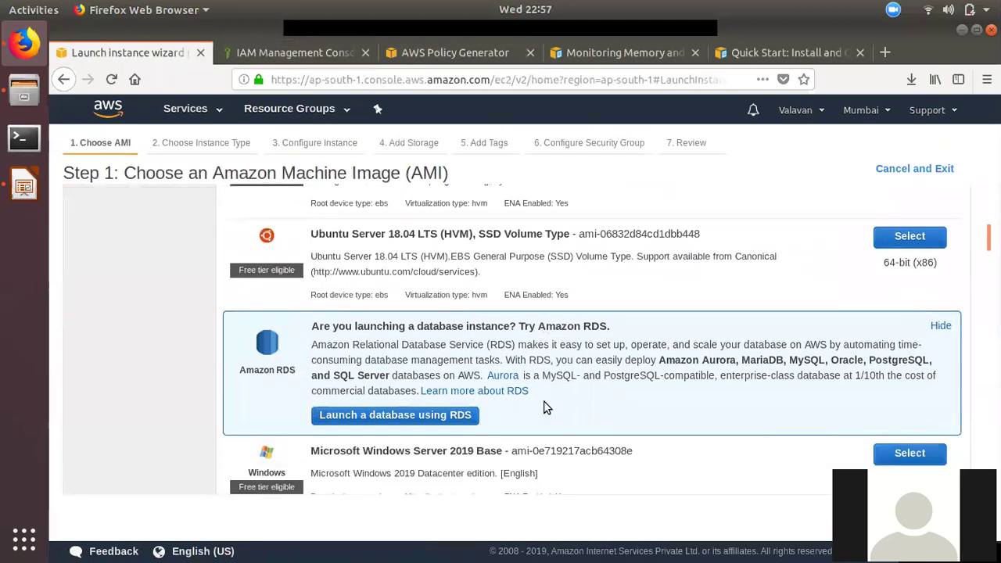
scroll(545, 405, down, 10)
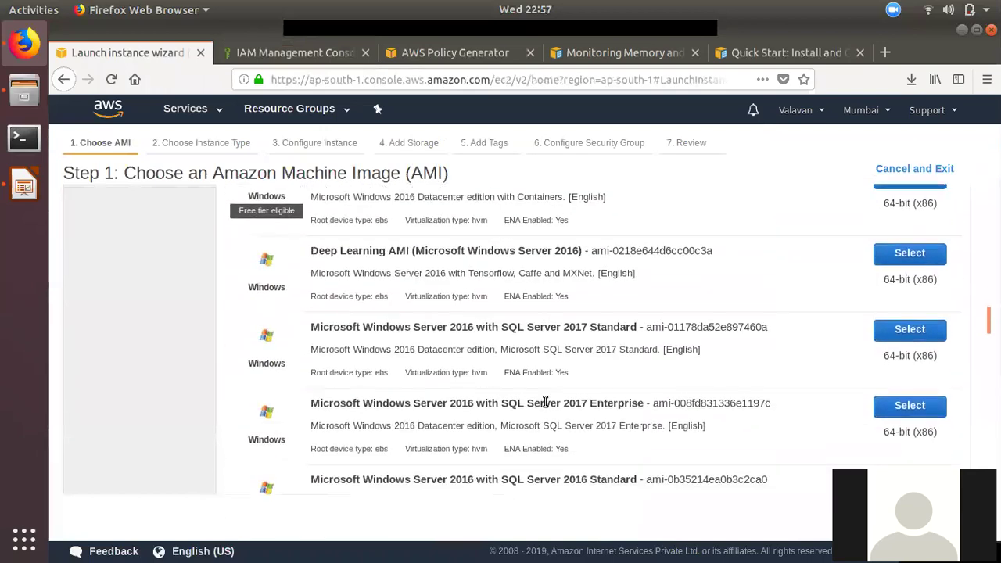
scroll(545, 402, down, 3)
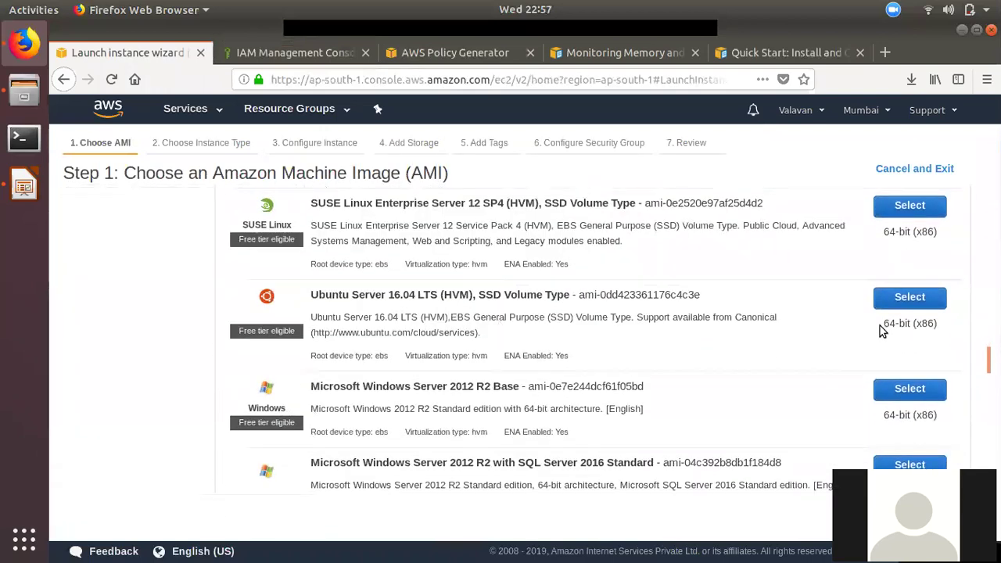
click(910, 303)
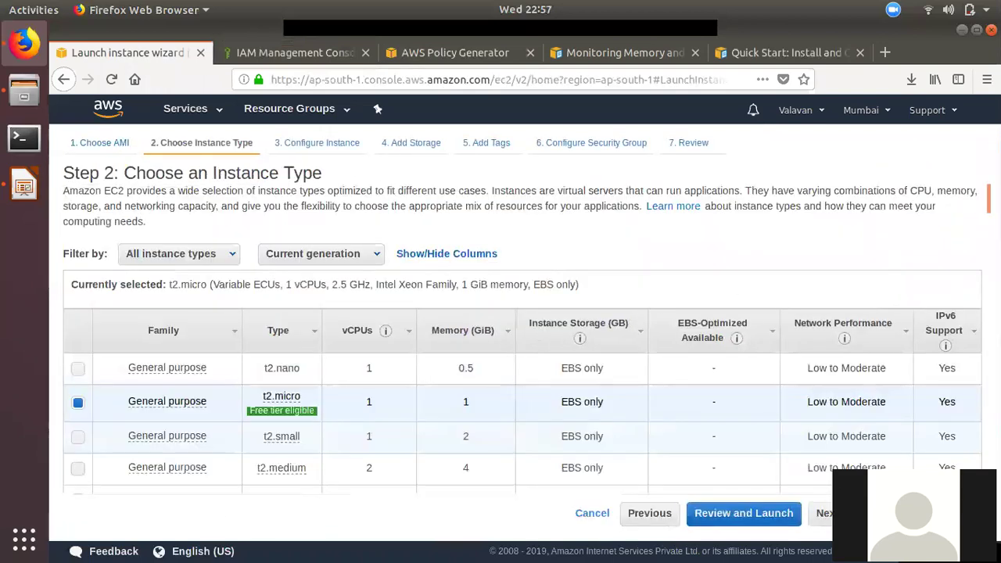
Step: Keep the t2.micro instance type, continue to the instance details, and choose the default subnet in ap-south-1a
click(821, 513)
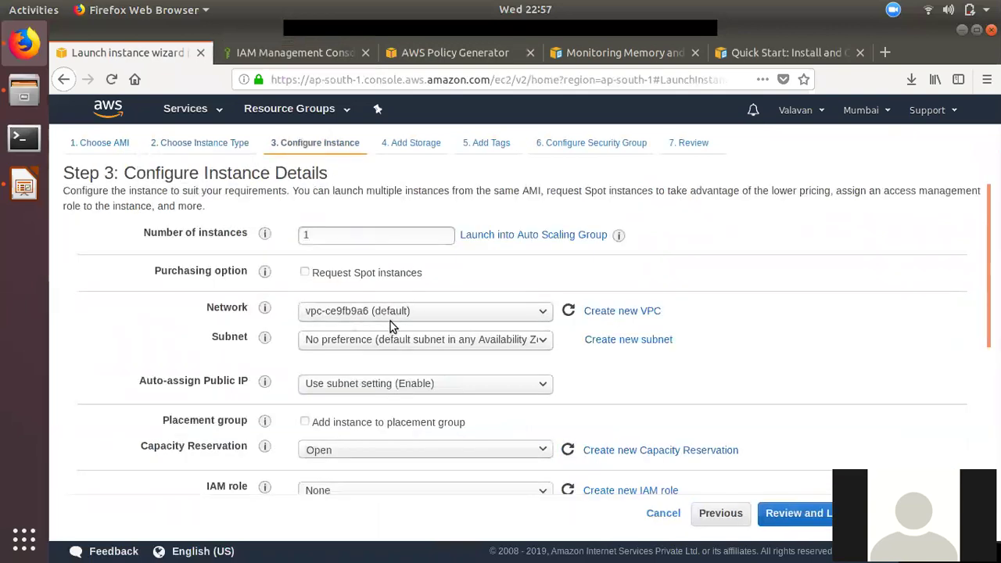
click(353, 341)
click(354, 379)
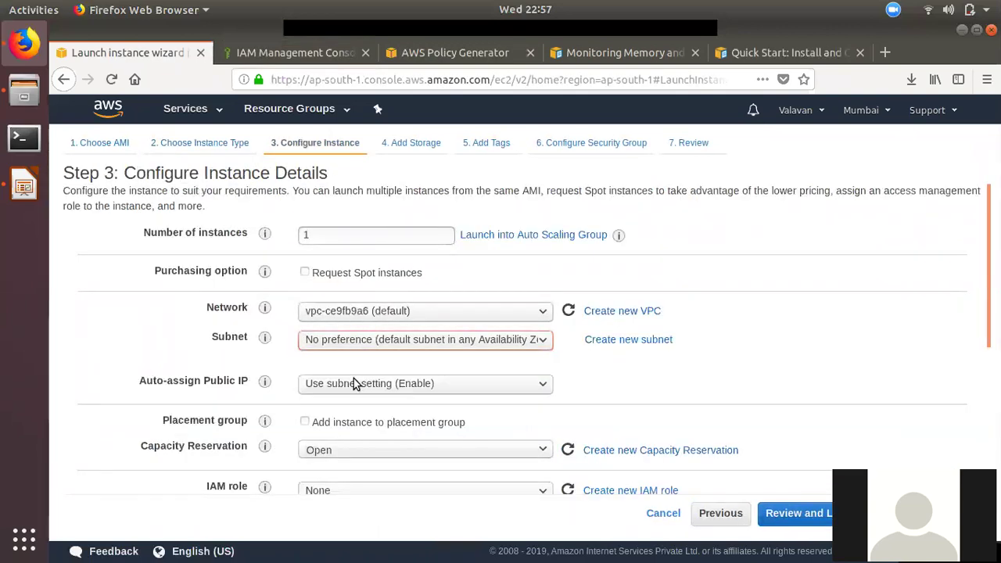
Step: Assign the cw-memory IAM role to the new instance
scroll(374, 393, down, 2)
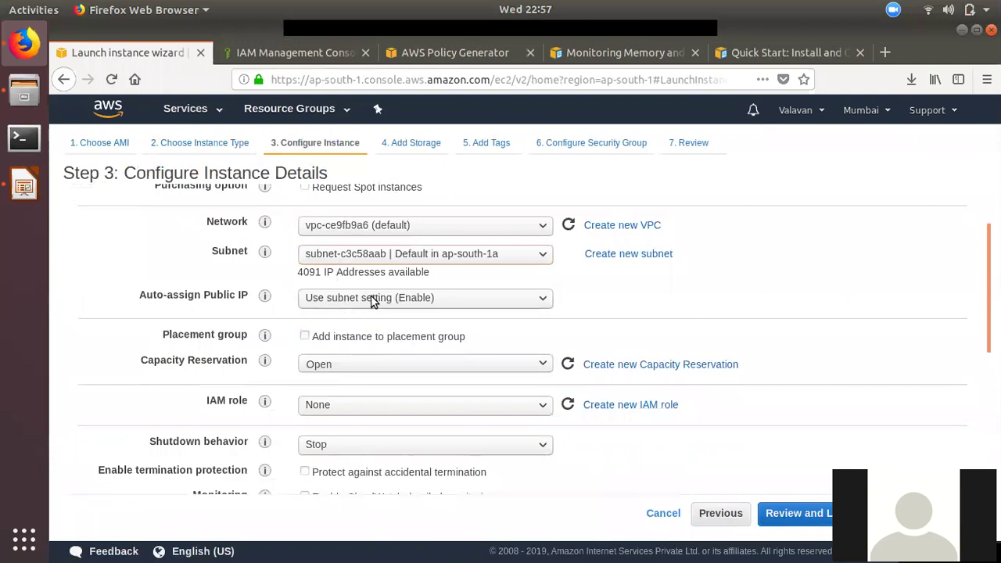
scroll(435, 422, down, 1)
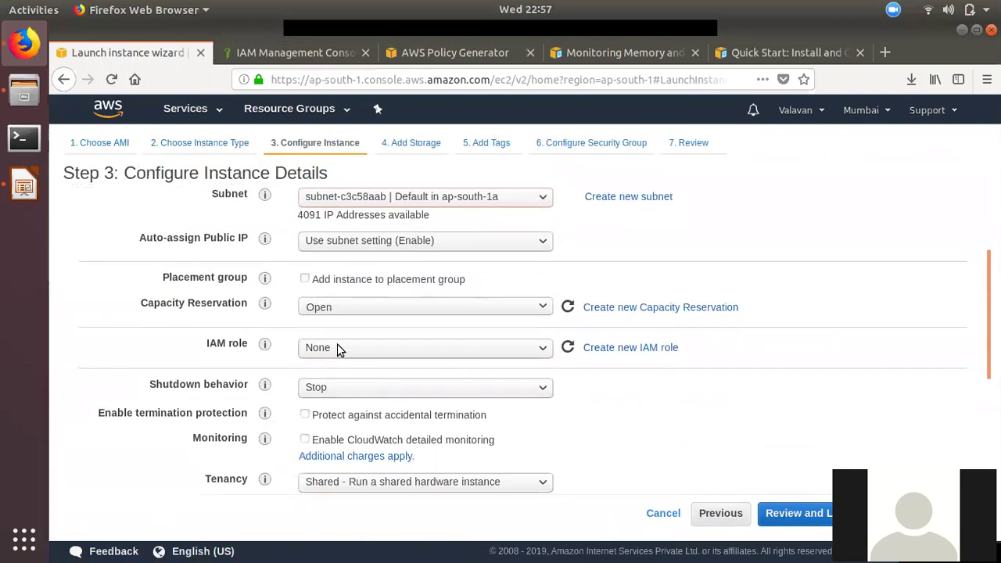
click(337, 347)
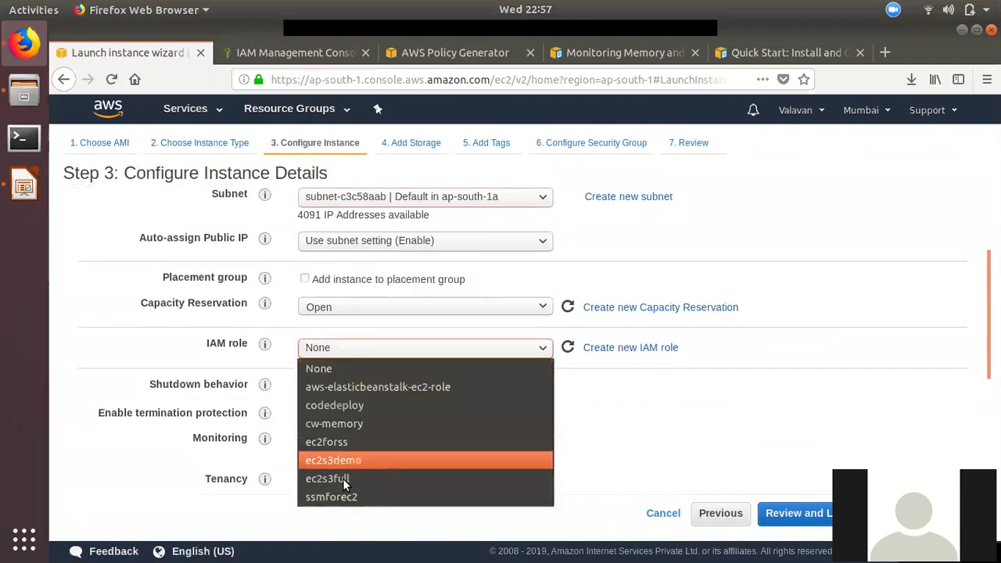
click(366, 425)
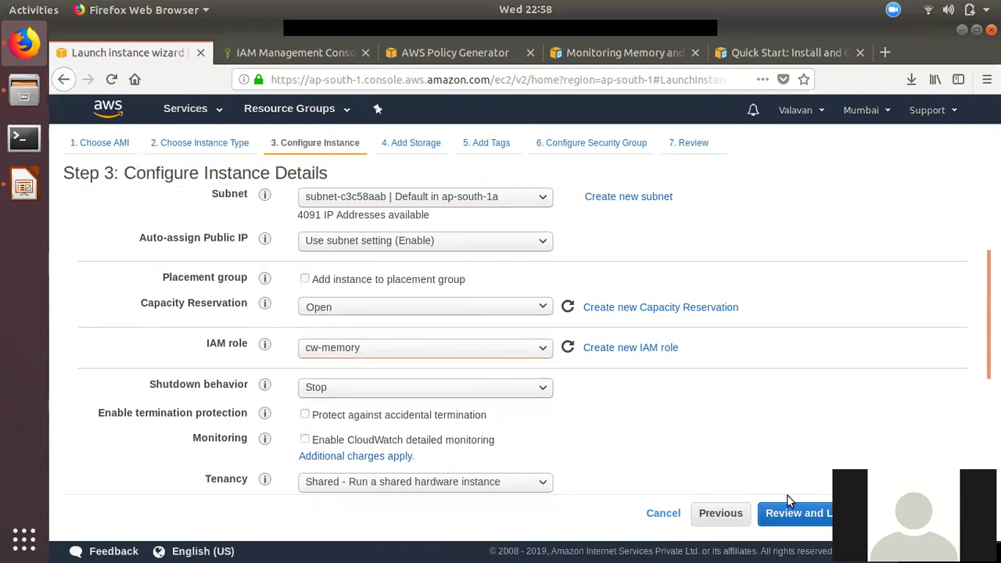
Step: Keep the default storage, tags and new SSH security group, and continue to the launch review
scroll(788, 501, down, 3)
click(923, 513)
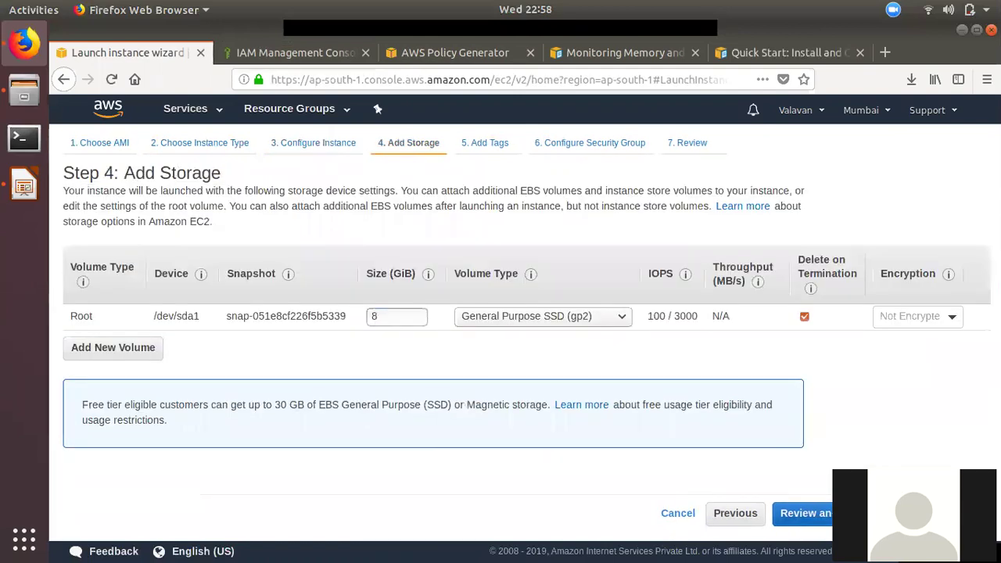
click(923, 513)
click(922, 513)
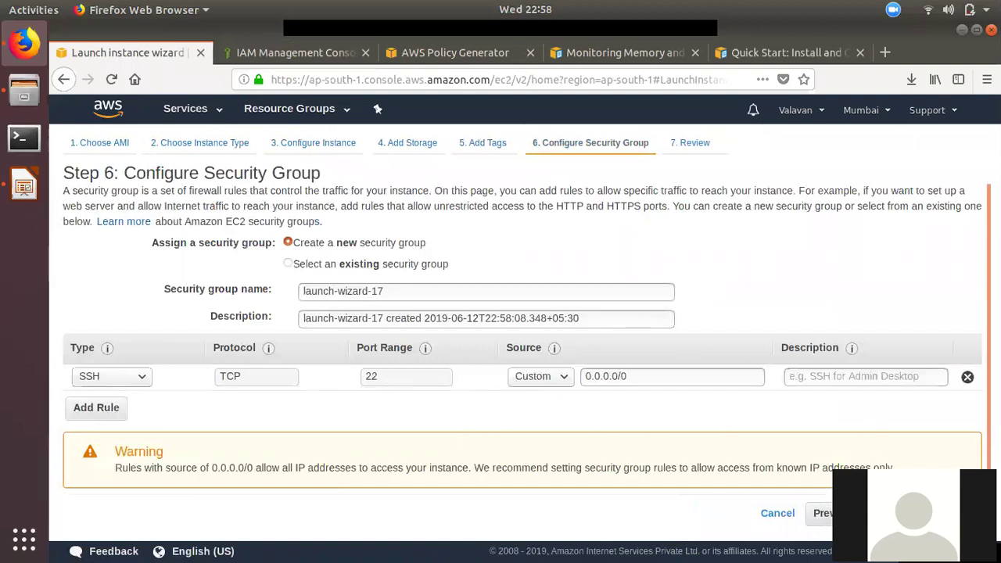
click(922, 513)
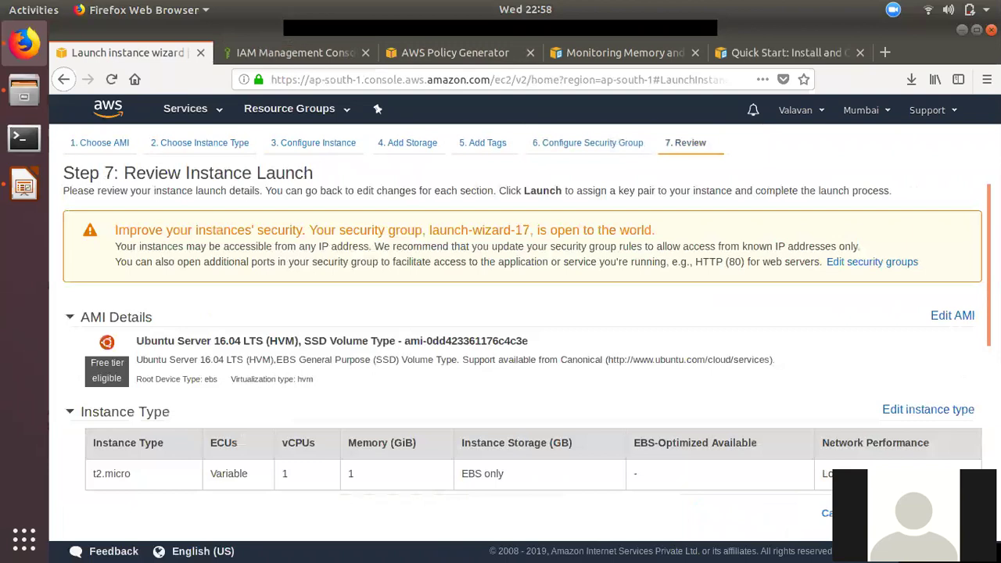
Step: Launch the instance with the existing newkey key pair, acknowledging access to its private key file
click(942, 513)
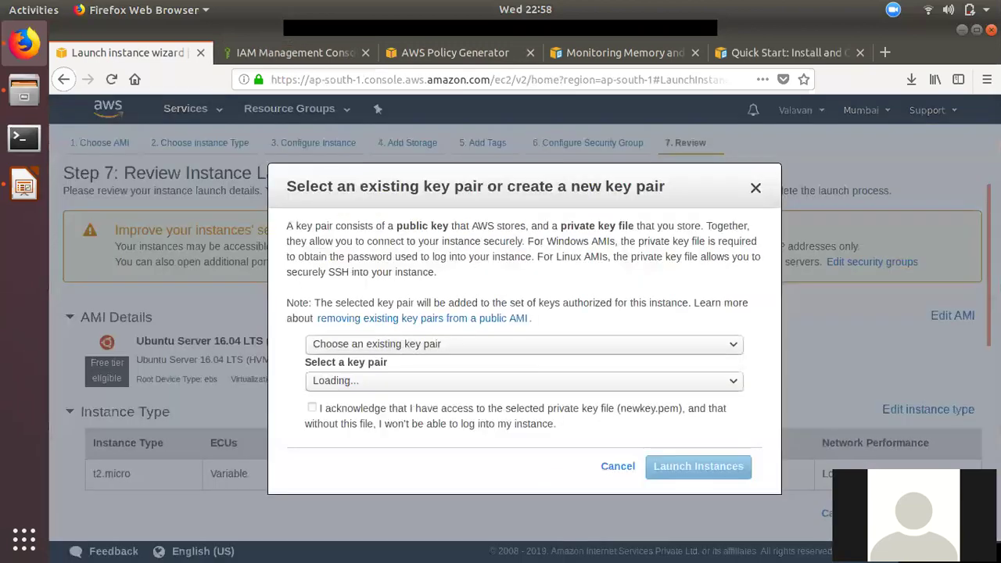
click(371, 345)
click(362, 365)
click(360, 380)
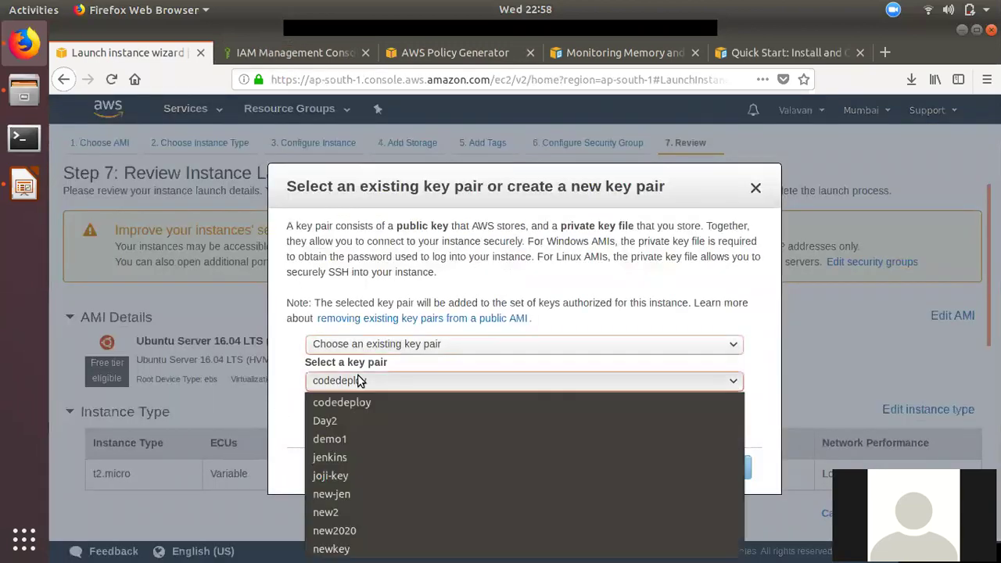
click(332, 548)
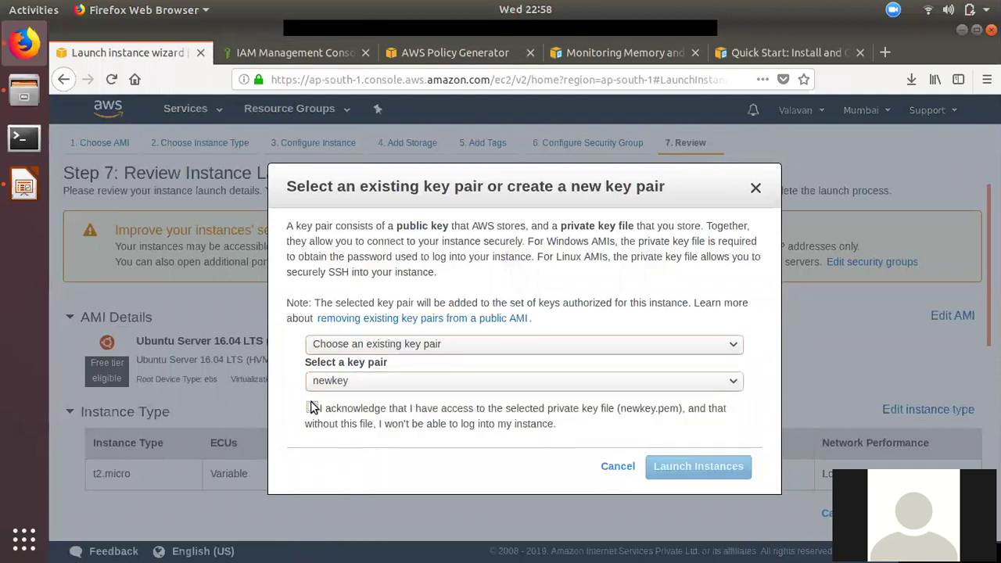
click(311, 407)
click(684, 466)
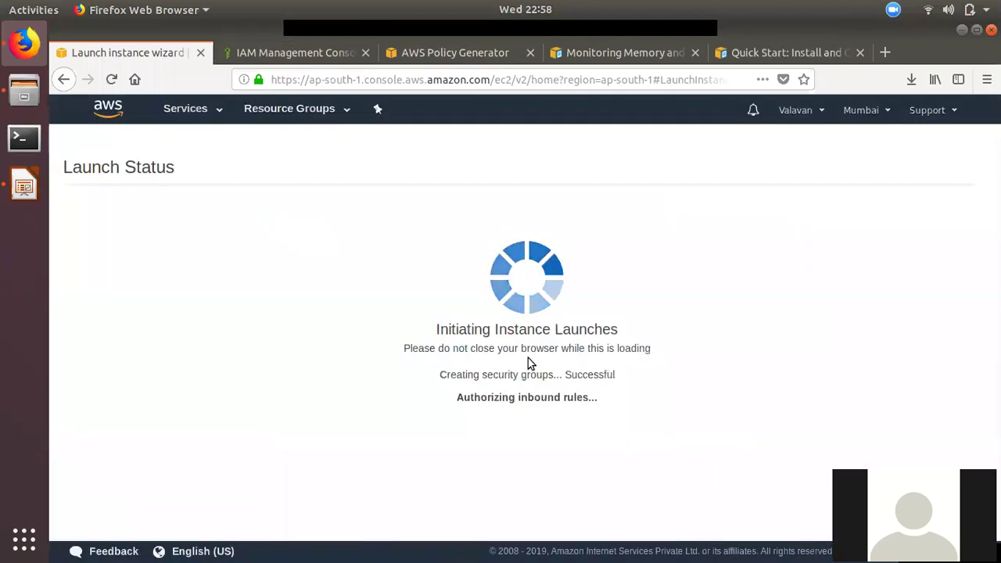
Step: Switch to the Terminal and change to the Downloads directory
click(23, 138)
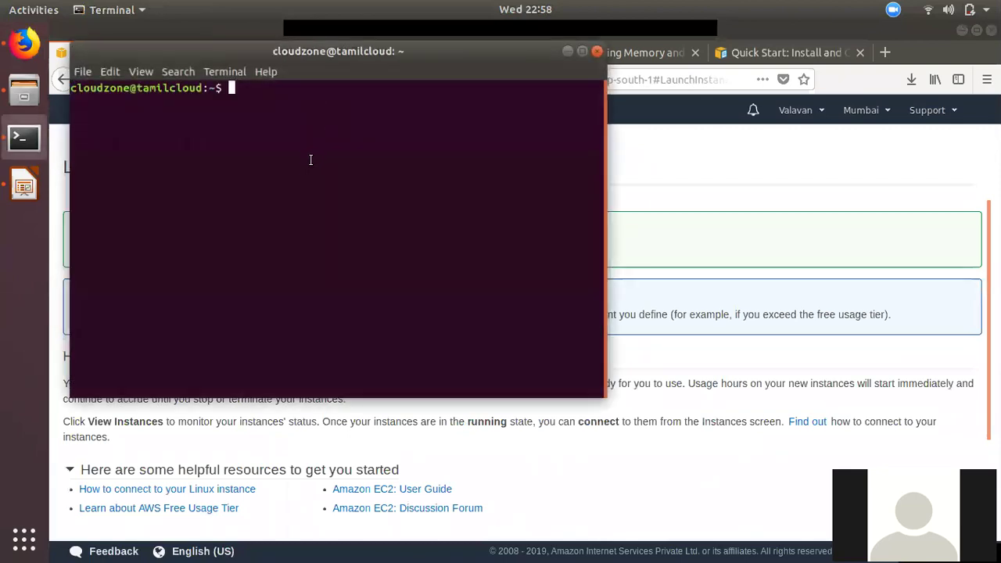
text(cd DF)
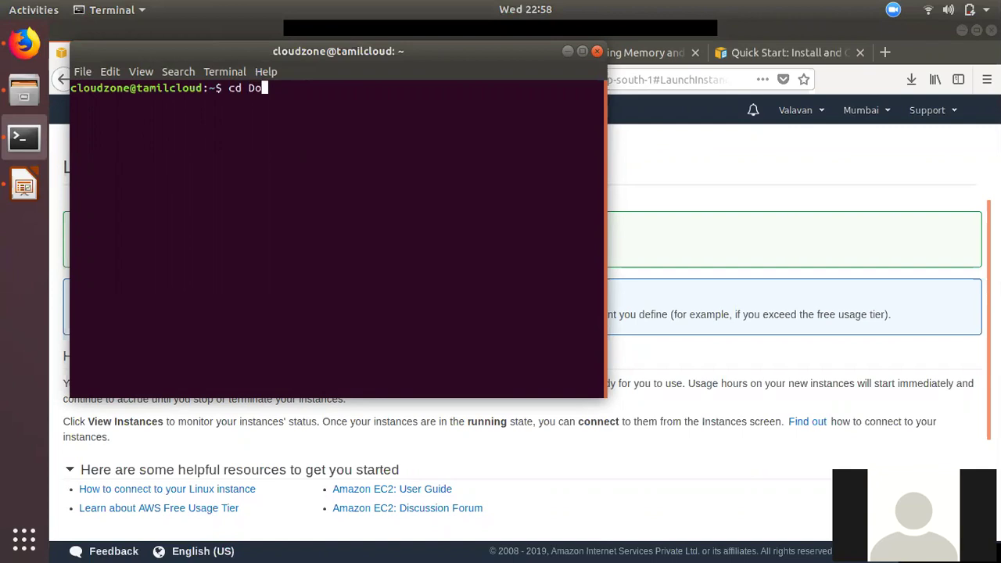
text(w)
key(Tab)
key(Return)
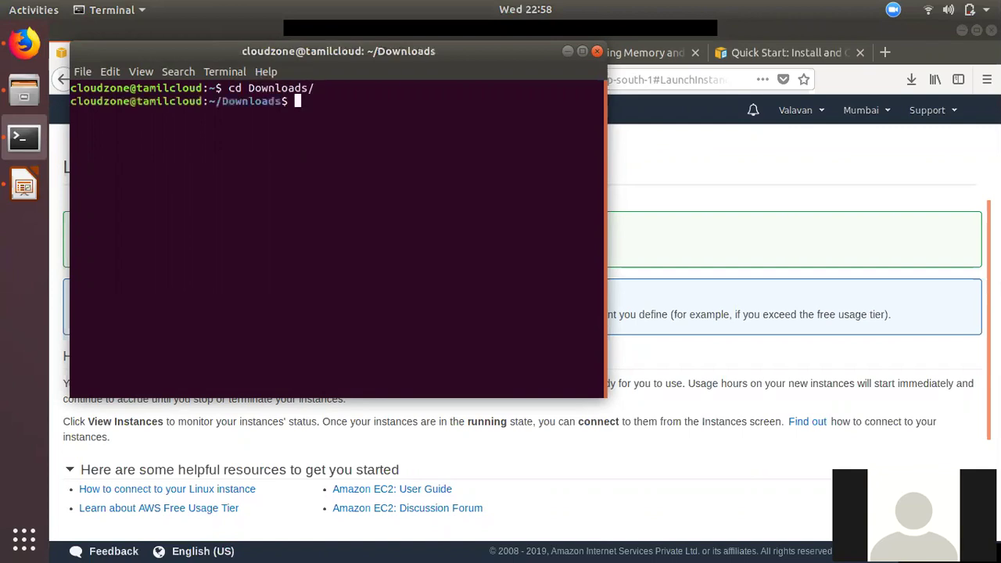
Step: Enter the start of the connection command, ssh -i newkey.pem ubuntu@, without running it
text(ssh -i )
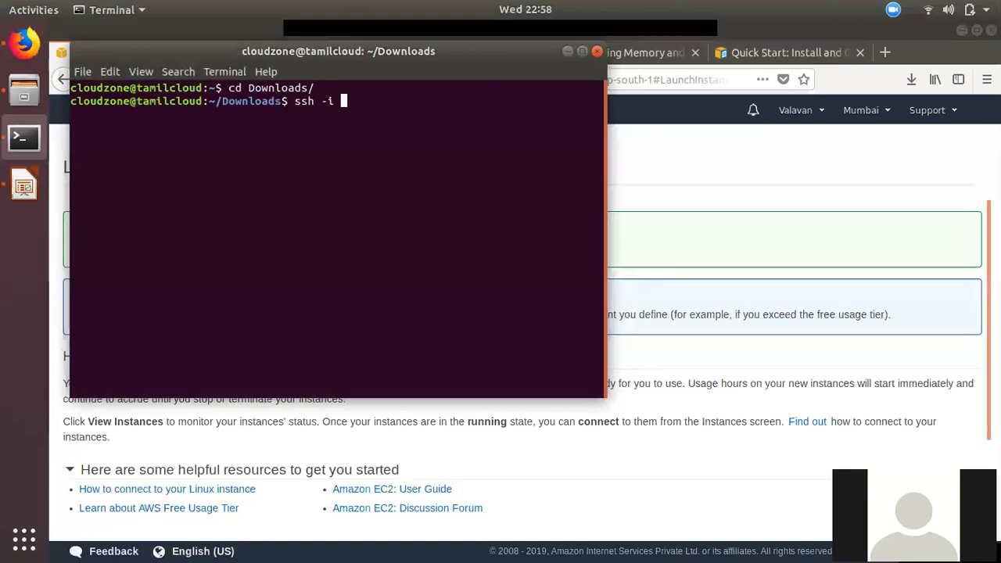
text(nr)
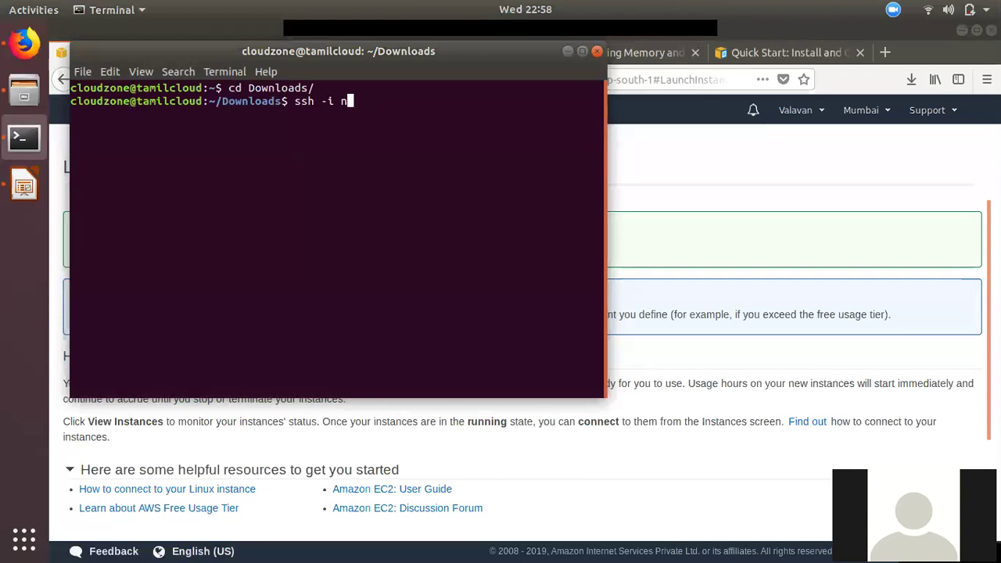
key(BackSpace)
text(ewk)
key(Tab)
text(ubun)
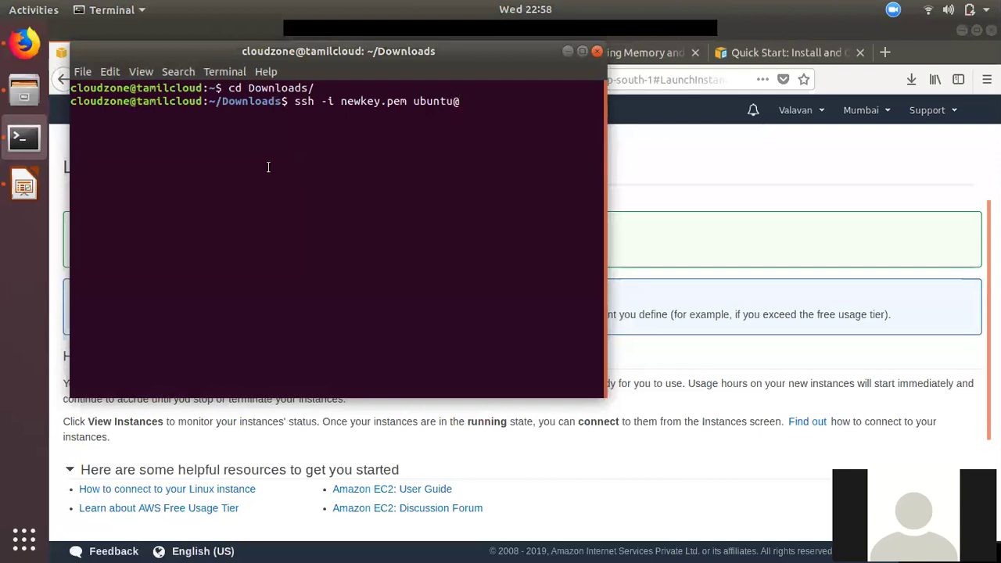
Step: Switch to the browser, open the launched instance in the EC2 console, and copy its IPv4 public IP
click(621, 195)
click(297, 52)
click(156, 53)
click(434, 246)
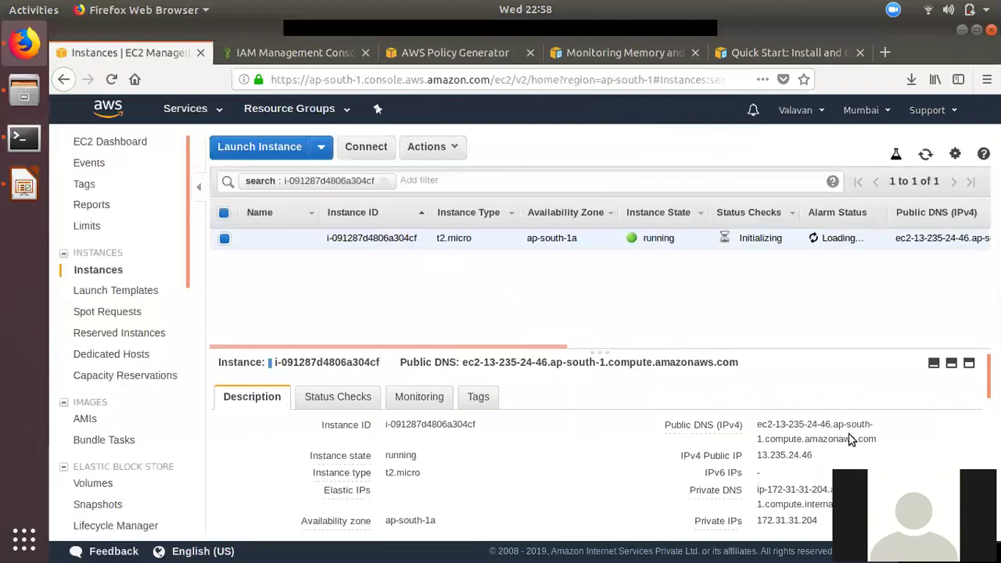
click(821, 456)
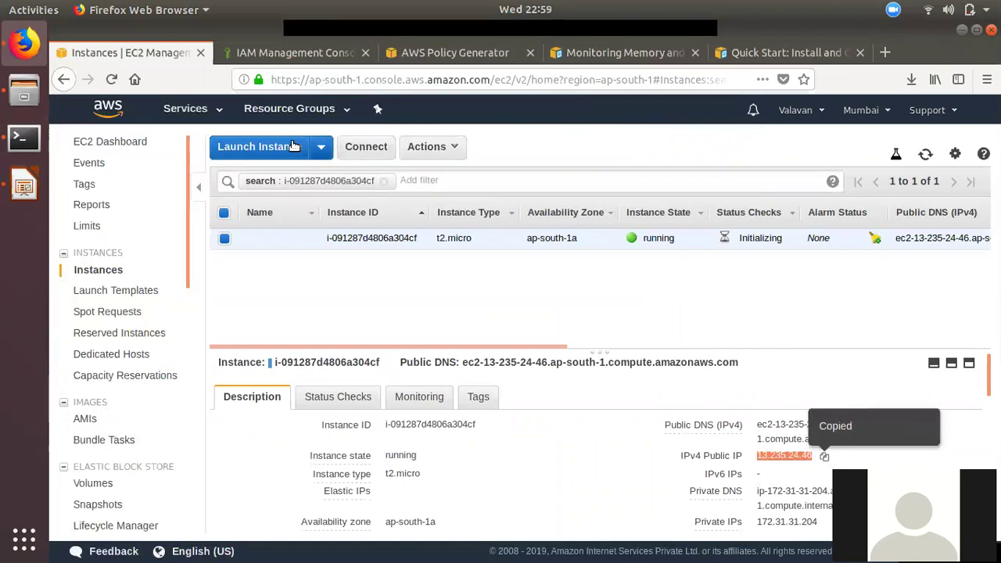
Step: Complete the SSH command in the Terminal with the copied public IP, run it, and answer yes to continue connecting
click(23, 138)
right_click(481, 158)
click(519, 202)
key(Return)
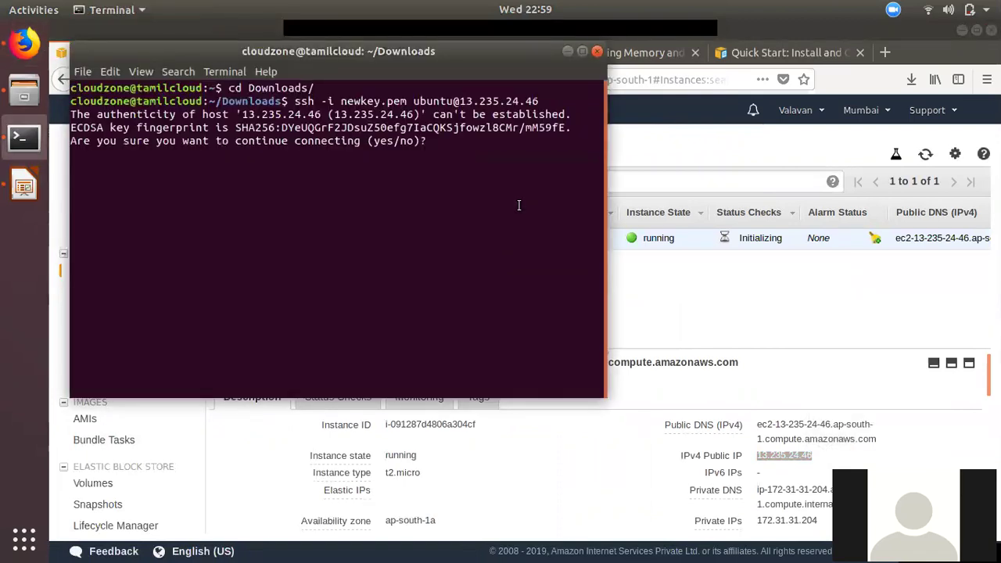
text(yes)
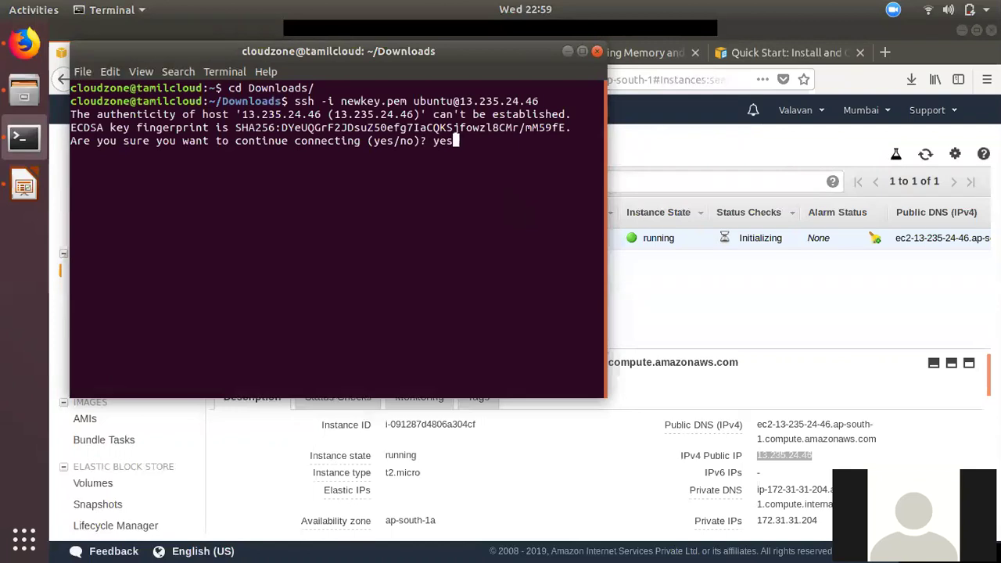
key(Return)
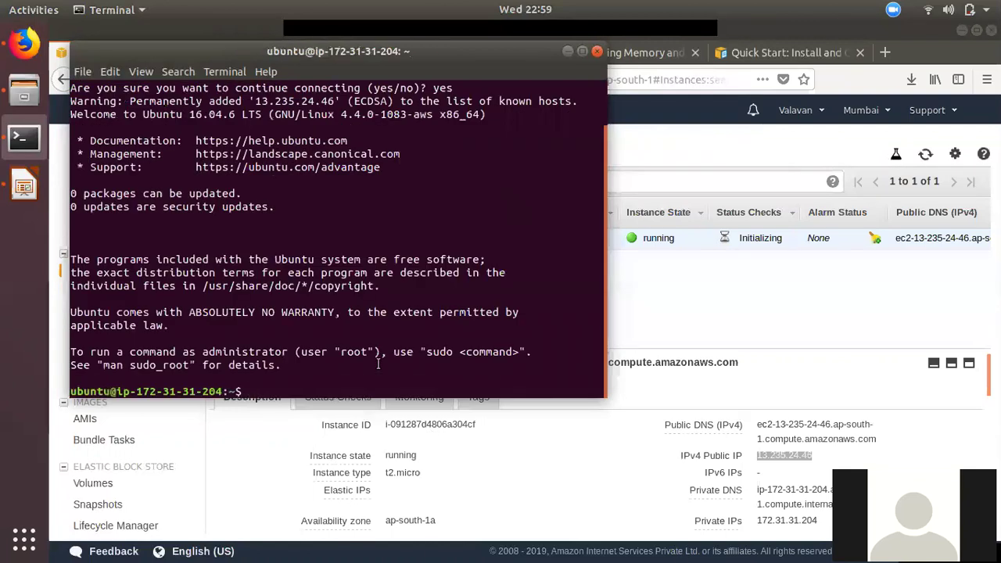
Step: Copy the sudo apt-get update command from the Ubuntu package instructions in the AWS monitoring scripts guide in the browser
click(655, 342)
click(470, 52)
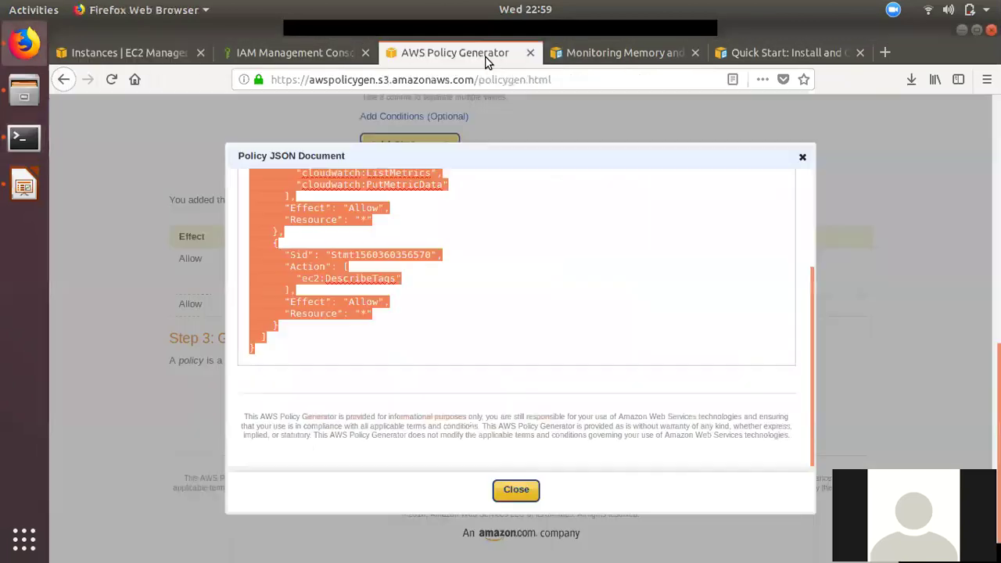
click(620, 52)
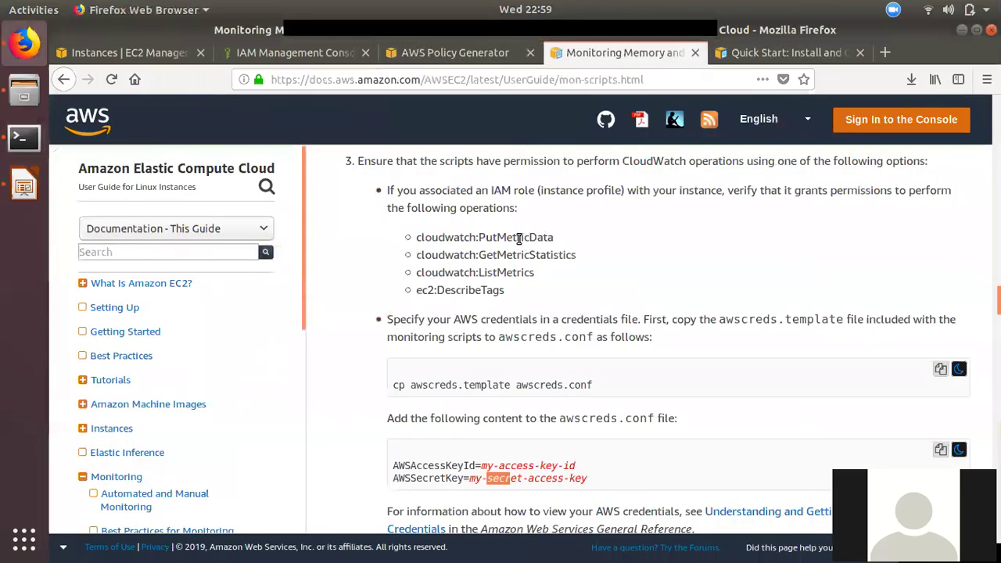
scroll(534, 383, down, 3)
scroll(529, 394, down, 3)
scroll(520, 400, up, 10)
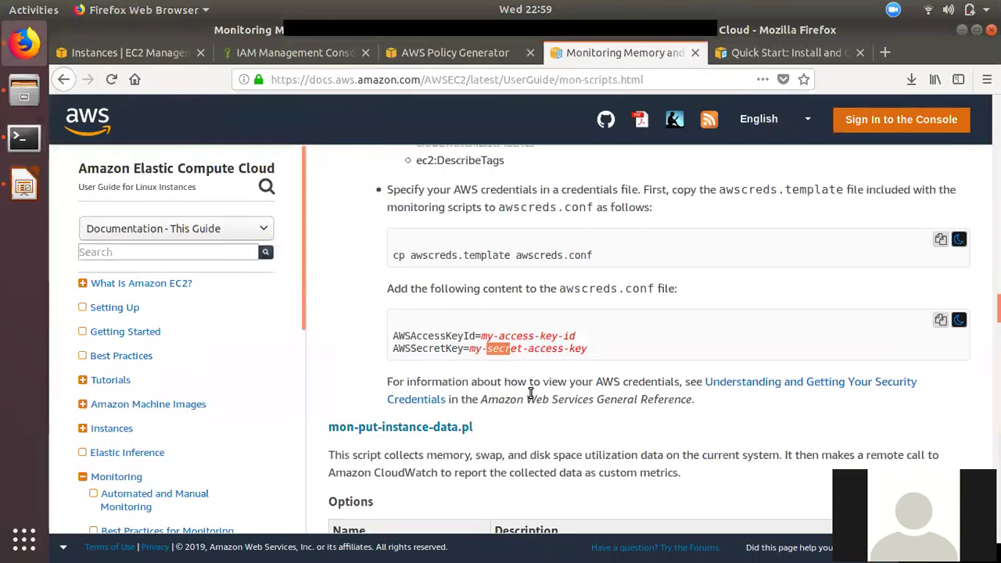
scroll(514, 401, up, 6)
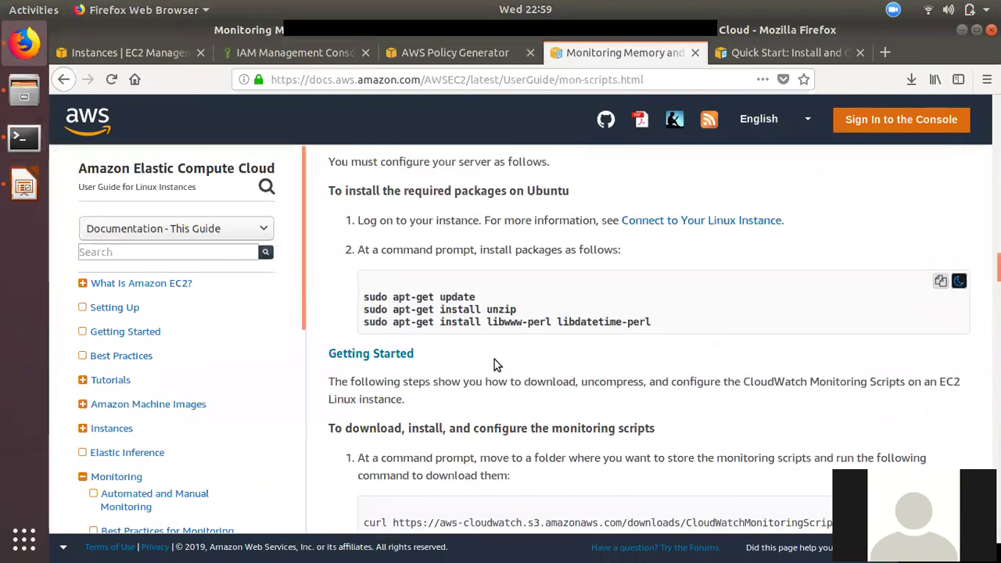
drag(362, 299, 526, 295)
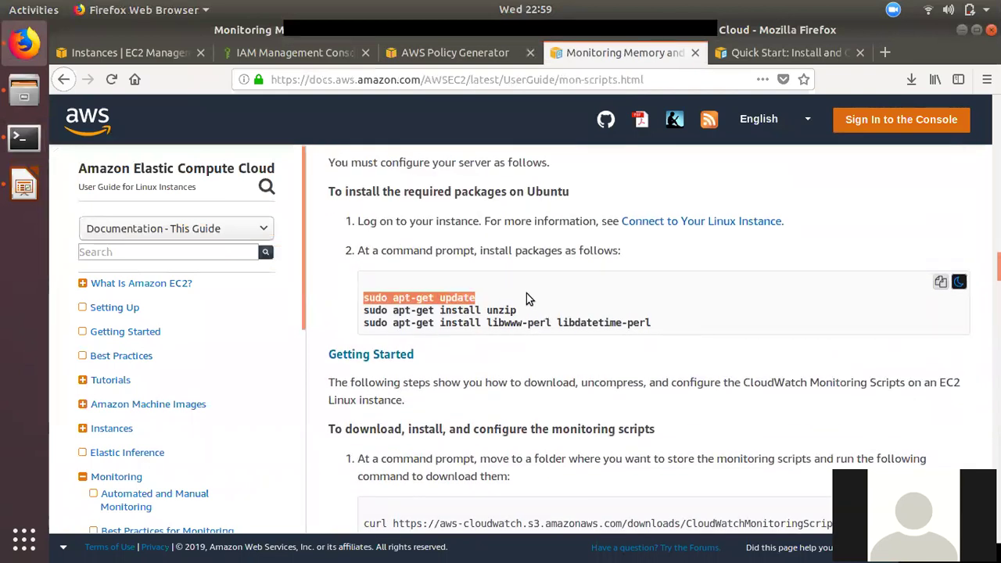
right_click(450, 298)
click(485, 312)
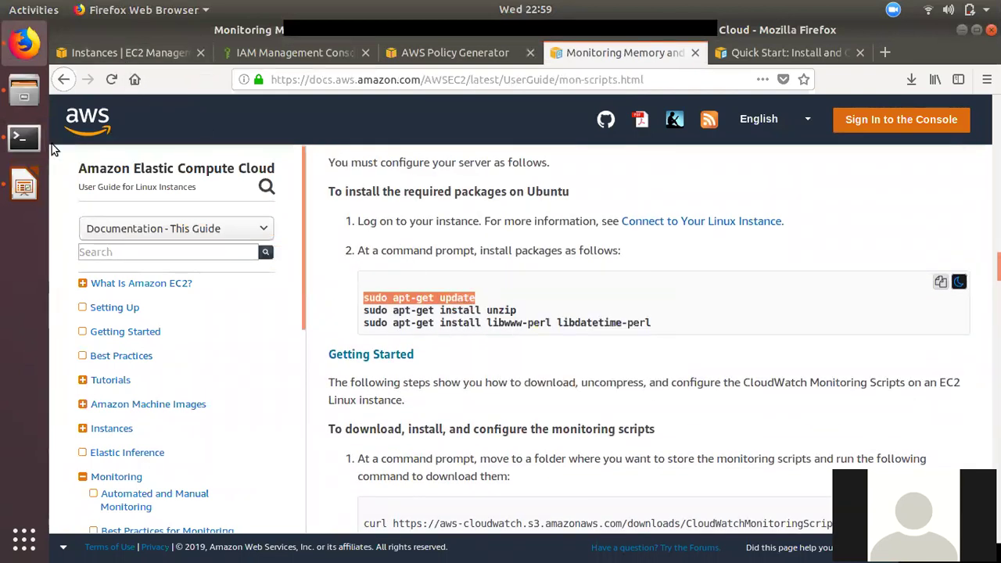
Step: Run sudo apt-get update on the instance in the Terminal
click(24, 138)
right_click(463, 270)
click(469, 280)
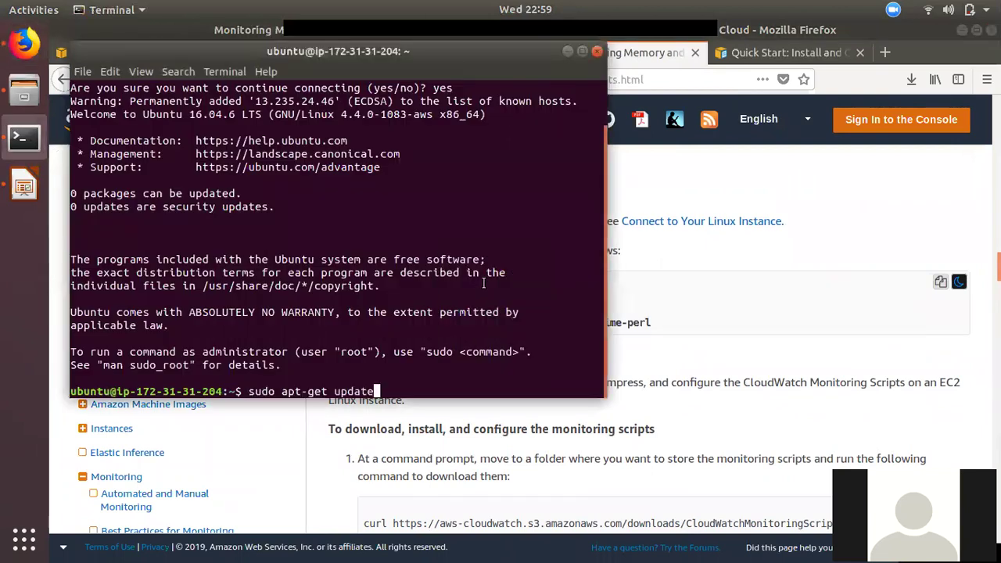
key(Return)
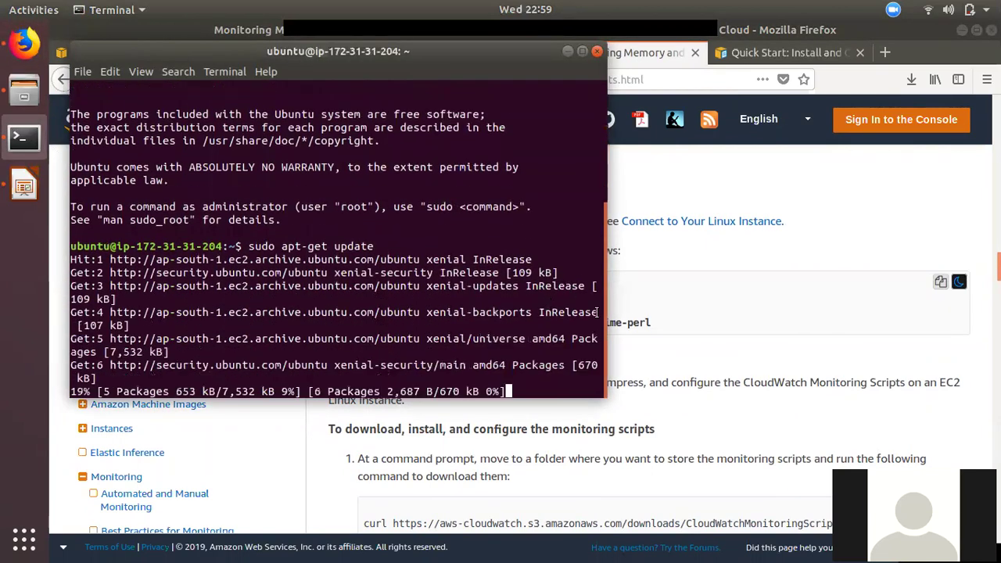
key(alt+Tab)
drag(365, 311, 517, 311)
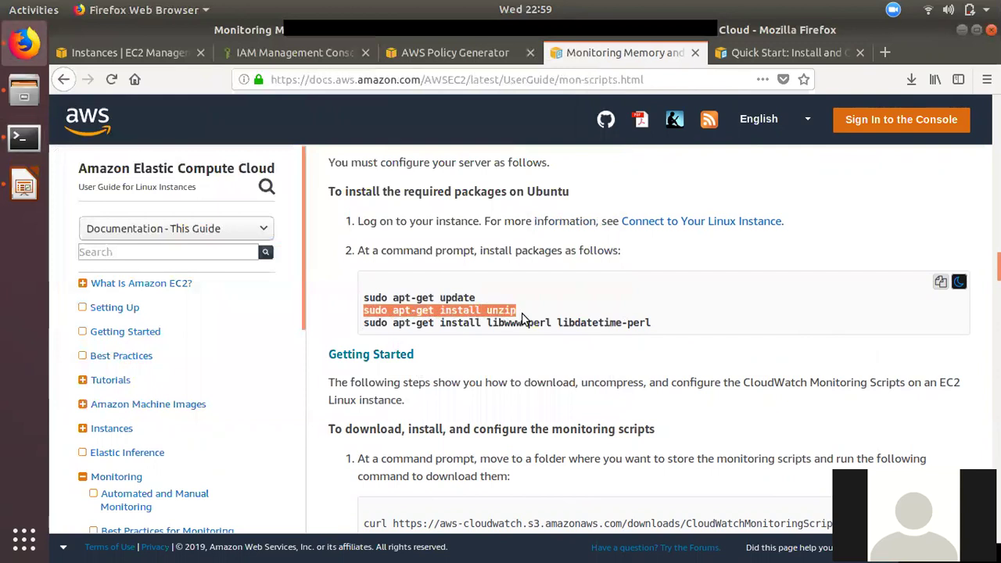
right_click(505, 311)
click(18, 141)
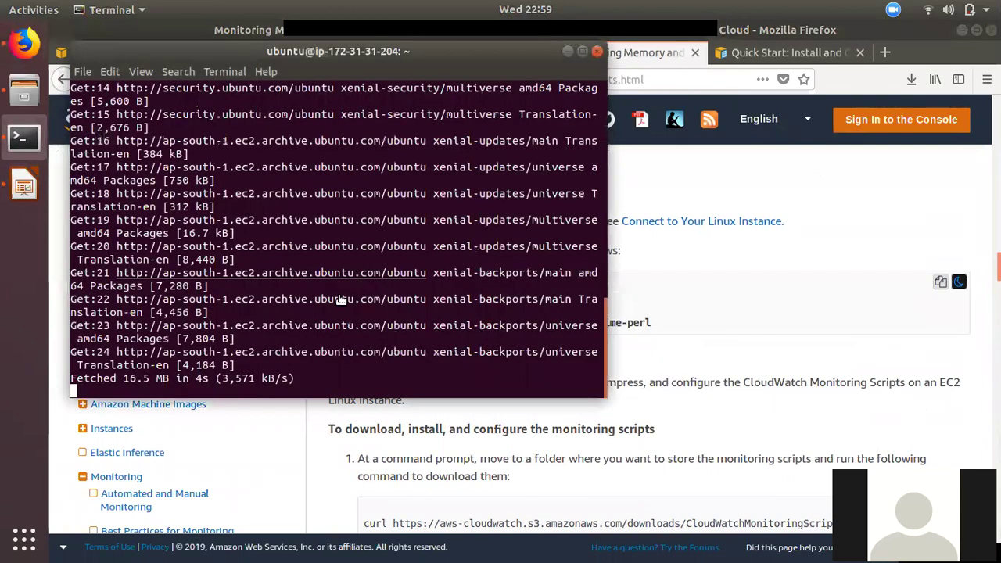
click(19, 141)
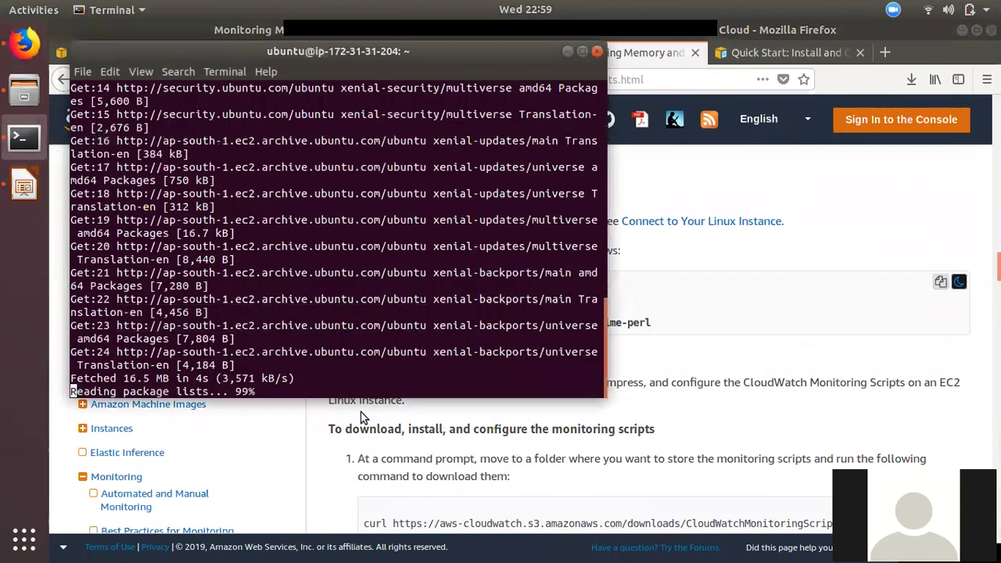
right_click(380, 391)
key(Escape)
key(Up)
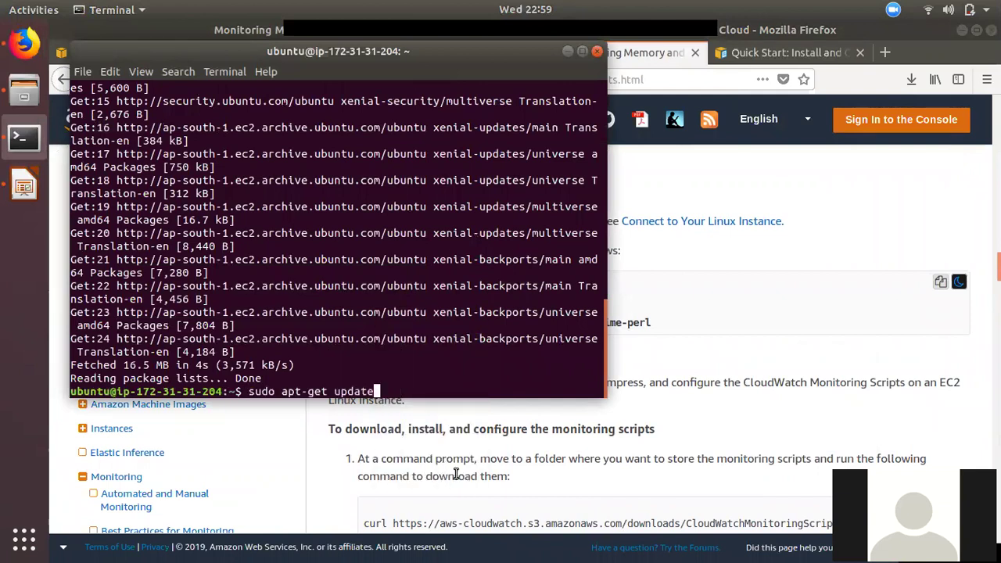
key(BackSpace)
key(BackSpace)
key(BackSpace)
key(BackSpace)
key(BackSpace)
key(BackSpace)
key(BackSpace)
key(BackSpace)
key(BackSpace)
key(BackSpace)
key(BackSpace)
key(BackSpace)
key(BackSpace)
key(BackSpace)
key(BackSpace)
key(BackSpace)
key(BackSpace)
key(BackSpace)
key(BackSpace)
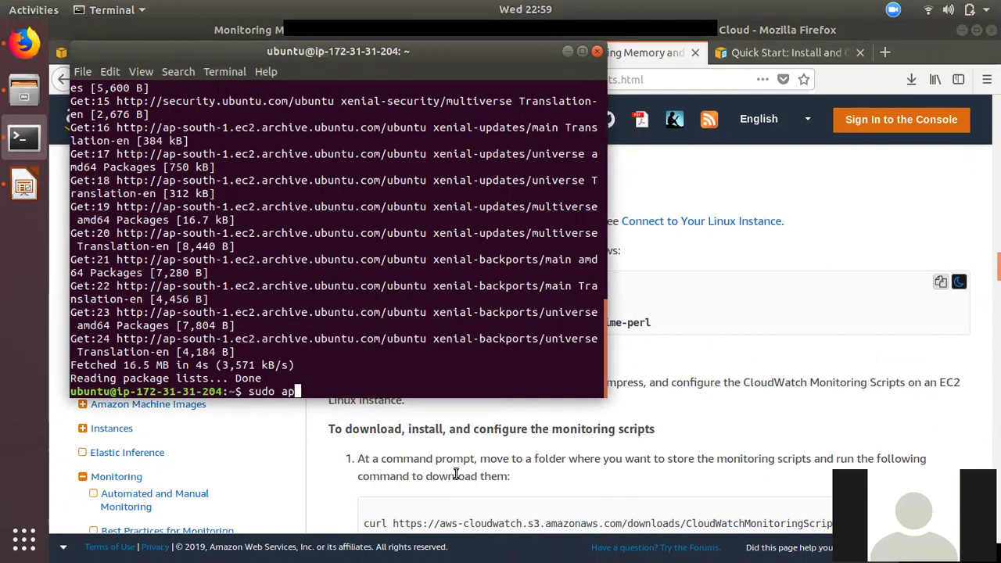
Step: Copy sudo apt-get install unzip from the guide in the browser and run it on the instance in the Terminal
click(628, 429)
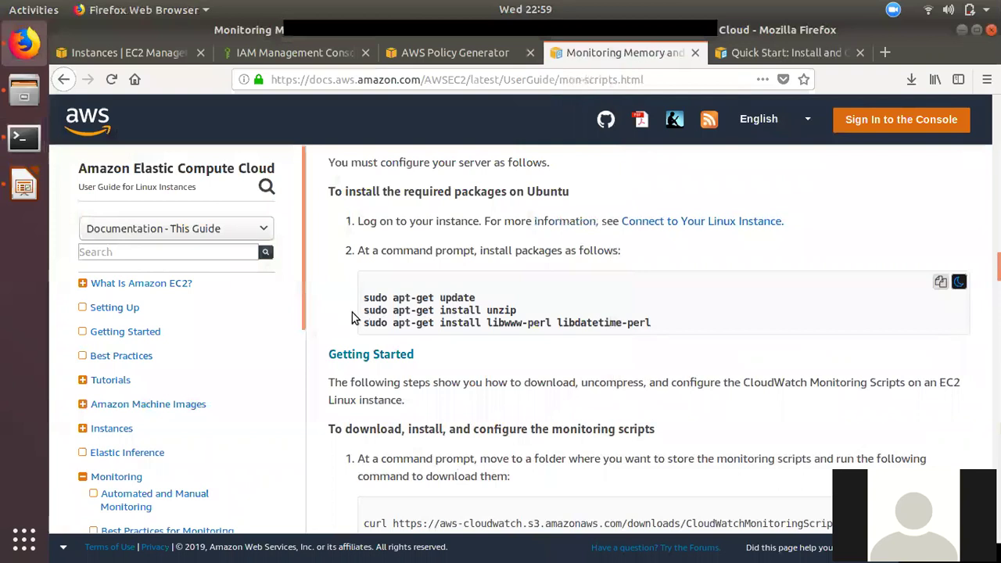
triple_click(512, 311)
right_click(516, 313)
click(534, 320)
click(23, 139)
right_click(438, 358)
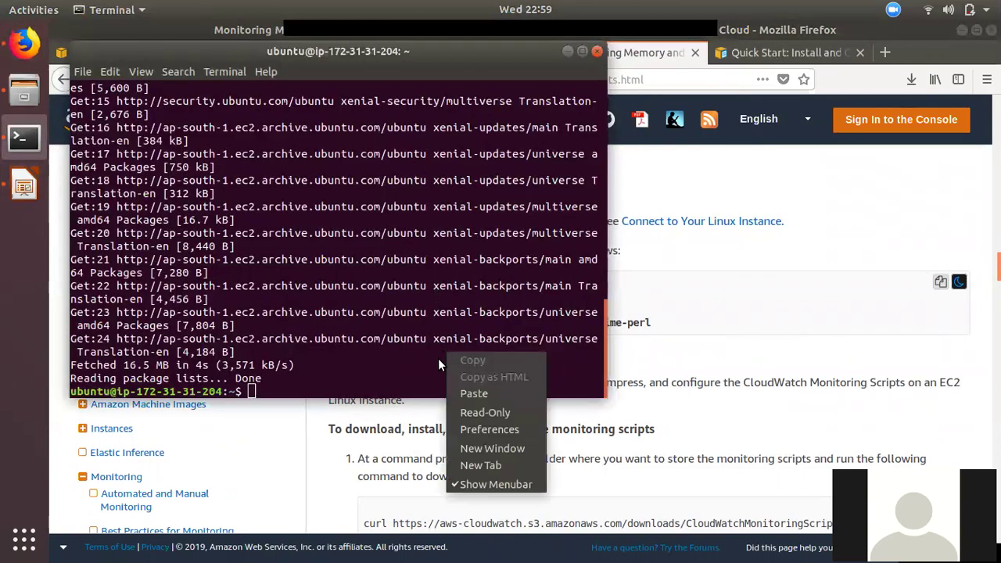
click(476, 385)
key(Return)
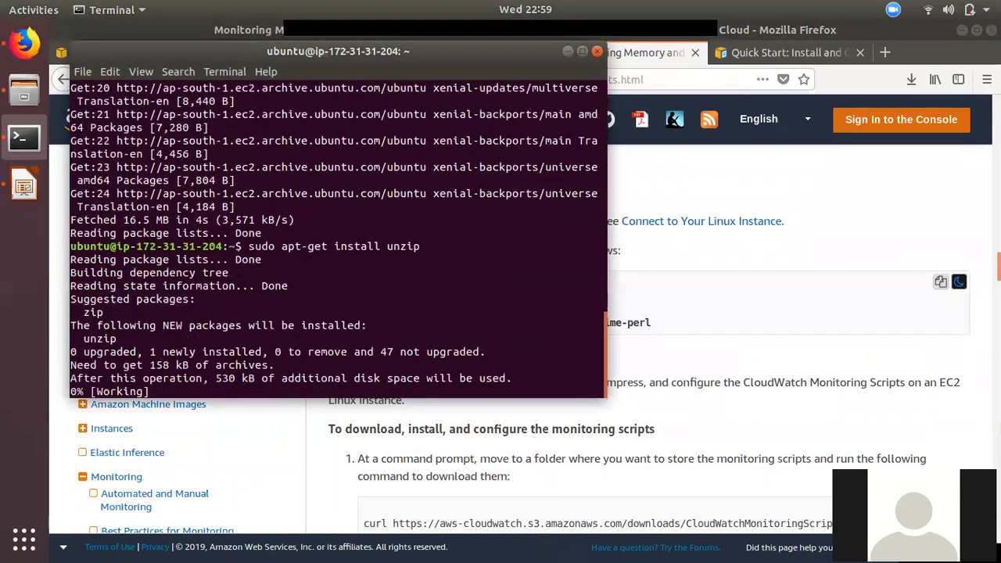